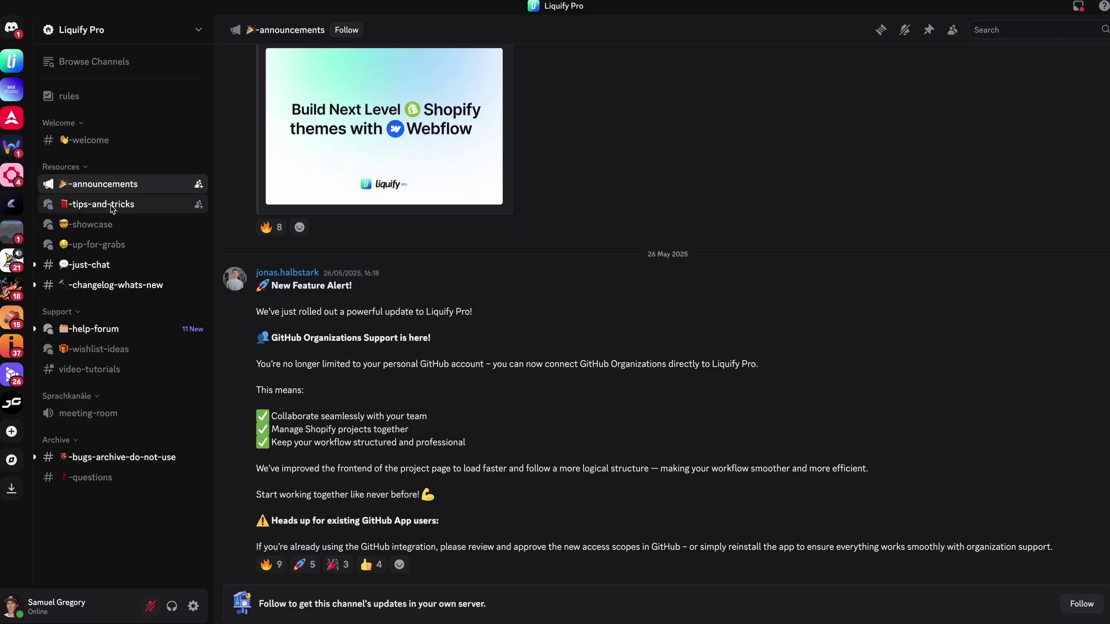
Step: Open the Liquify Pro tips-and-tricks channel and scroll through its older messages
{"action": "left_click", "coordinate": [112, 207]}
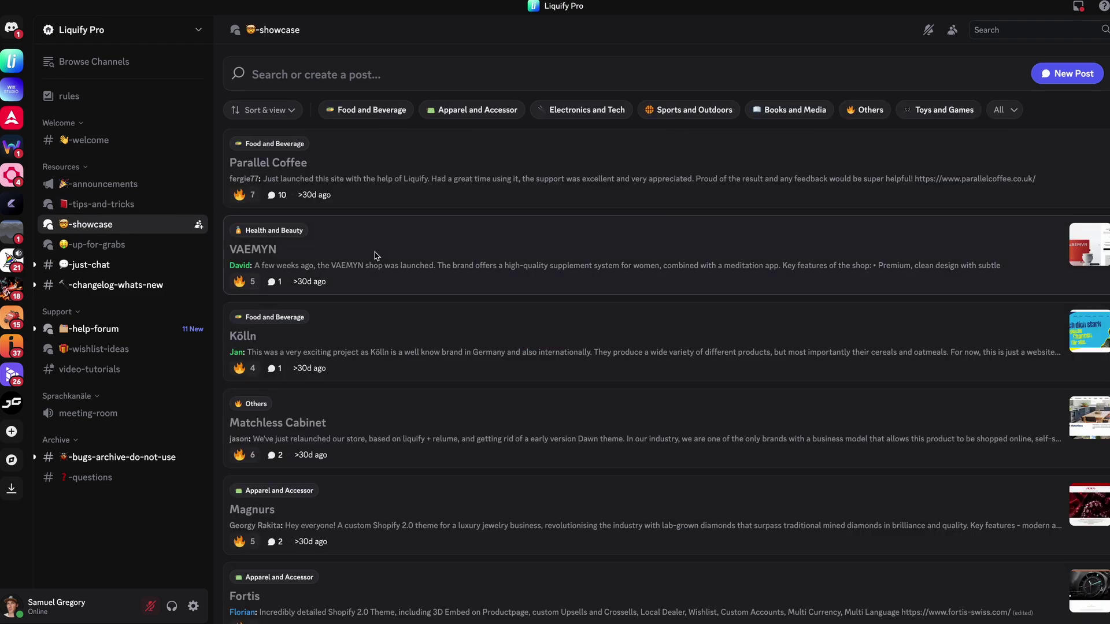
{"action": "scroll", "coordinate": [374, 255], "scroll_direction": "down", "scroll_amount": 5}
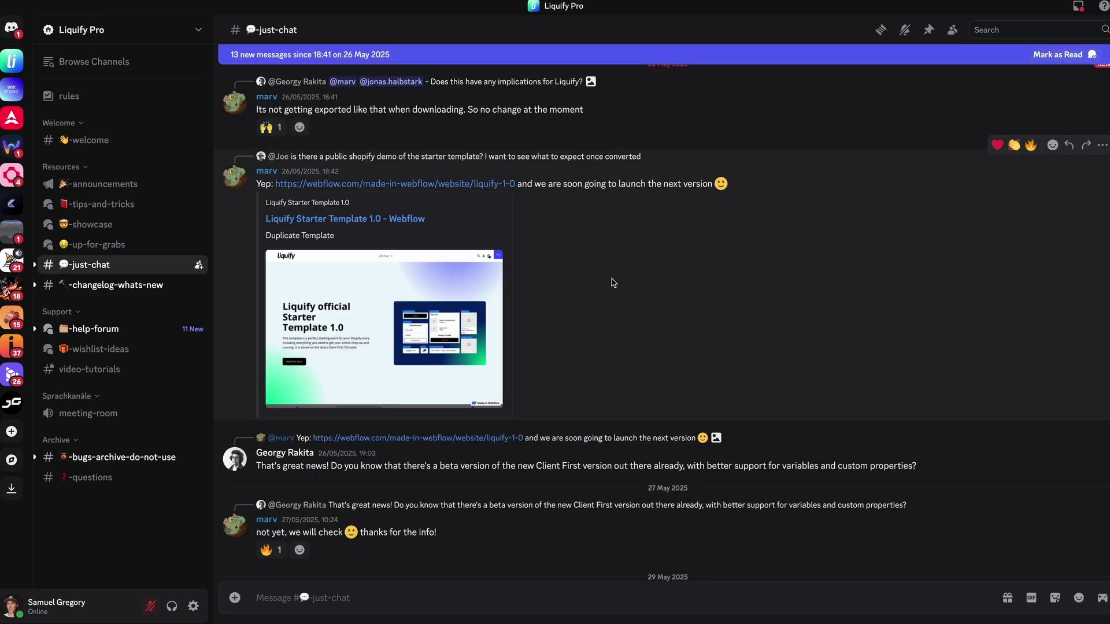
{"action": "scroll", "coordinate": [613, 283], "scroll_direction": "up", "scroll_amount": 10}
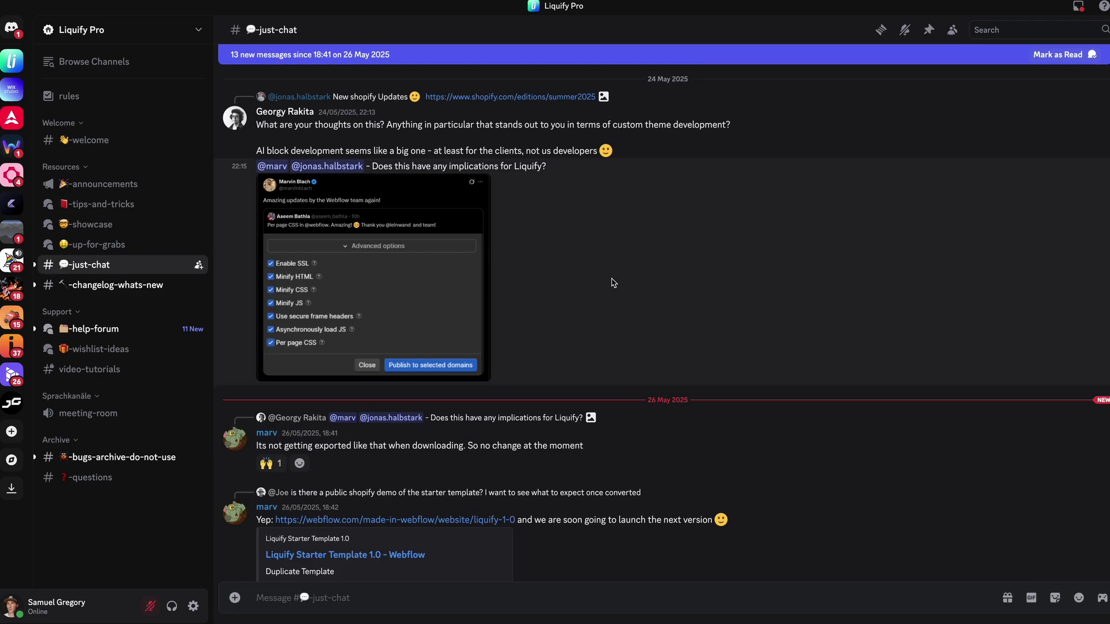
{"action": "scroll", "coordinate": [614, 283], "scroll_direction": "up", "scroll_amount": 10}
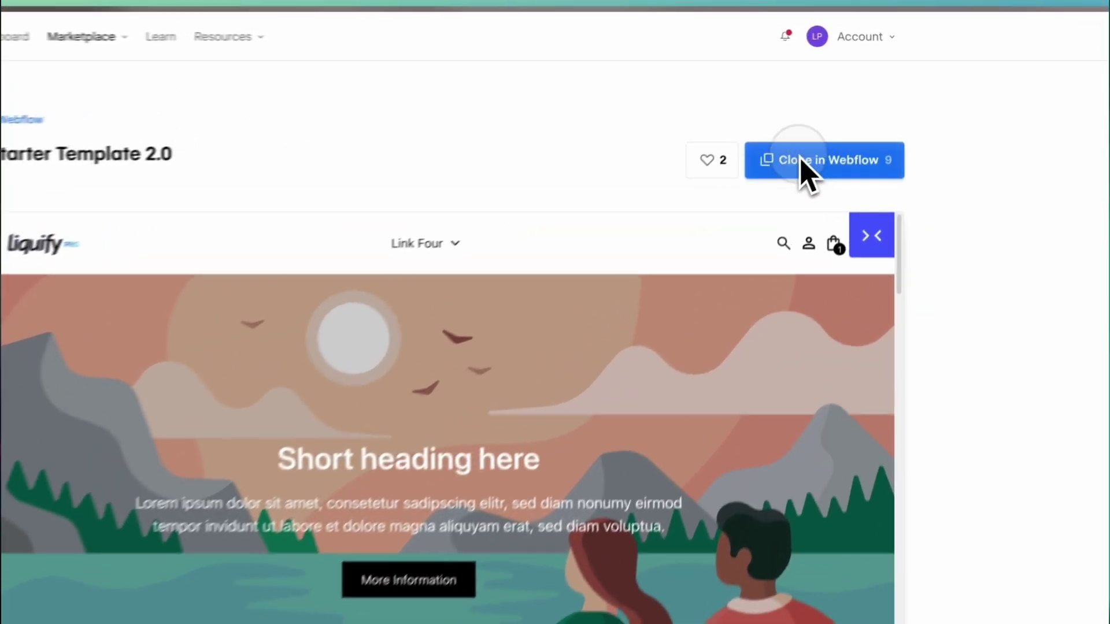
Step: Clone Liquify Starter Template 2.0 as a new Webflow site called 'My Amazing Store'
{"action": "left_click", "coordinate": [848, 114]}
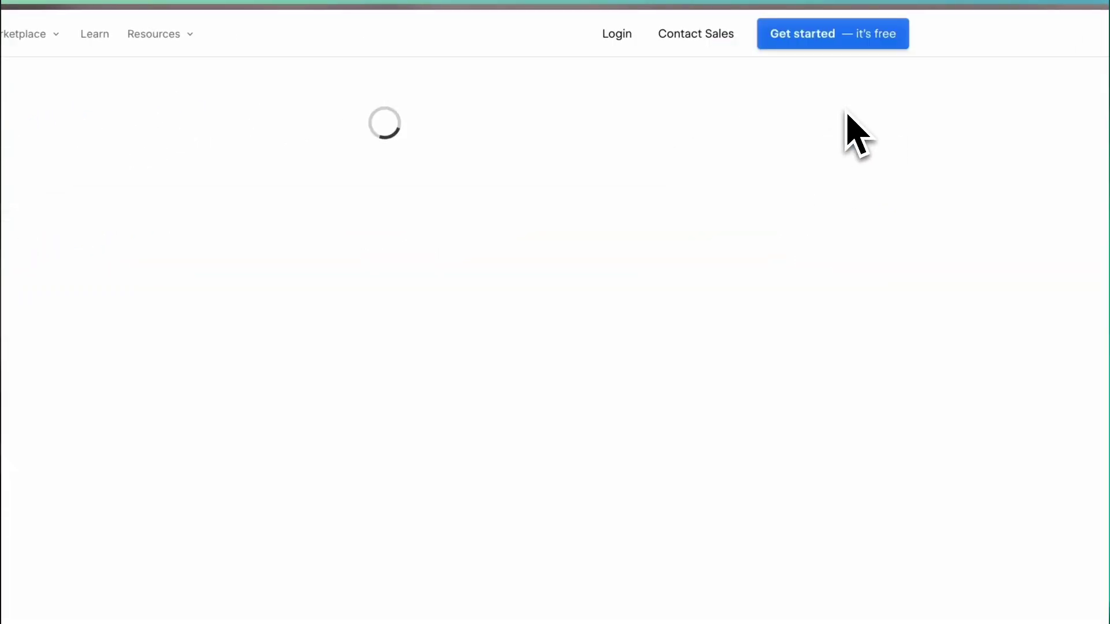
{"action": "left_click", "coordinate": [867, 74]}
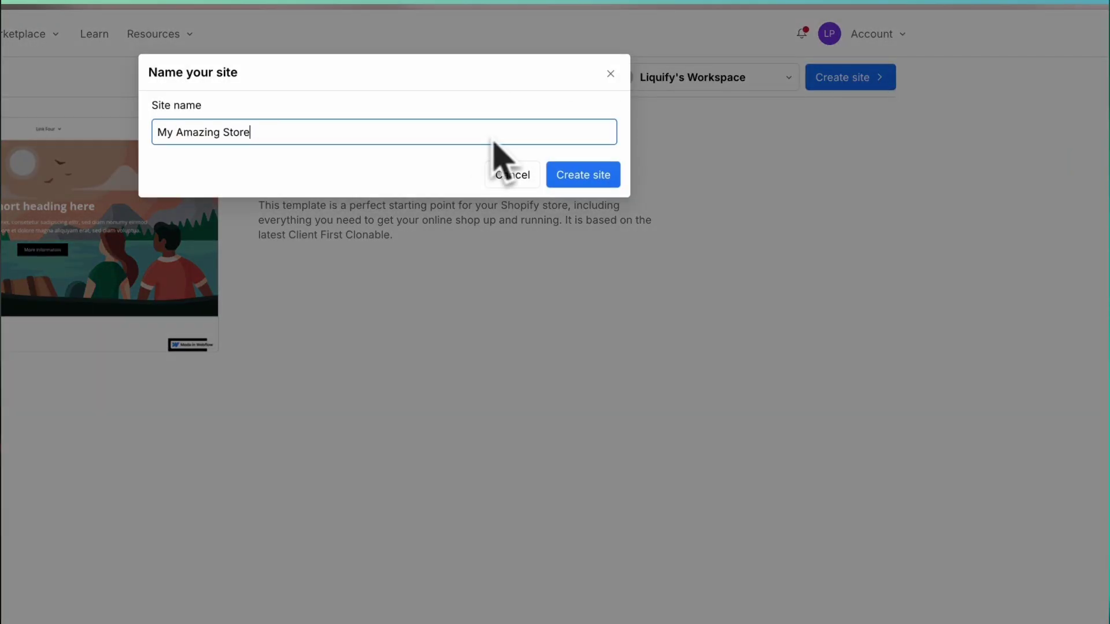
{"action": "left_click", "coordinate": [567, 177]}
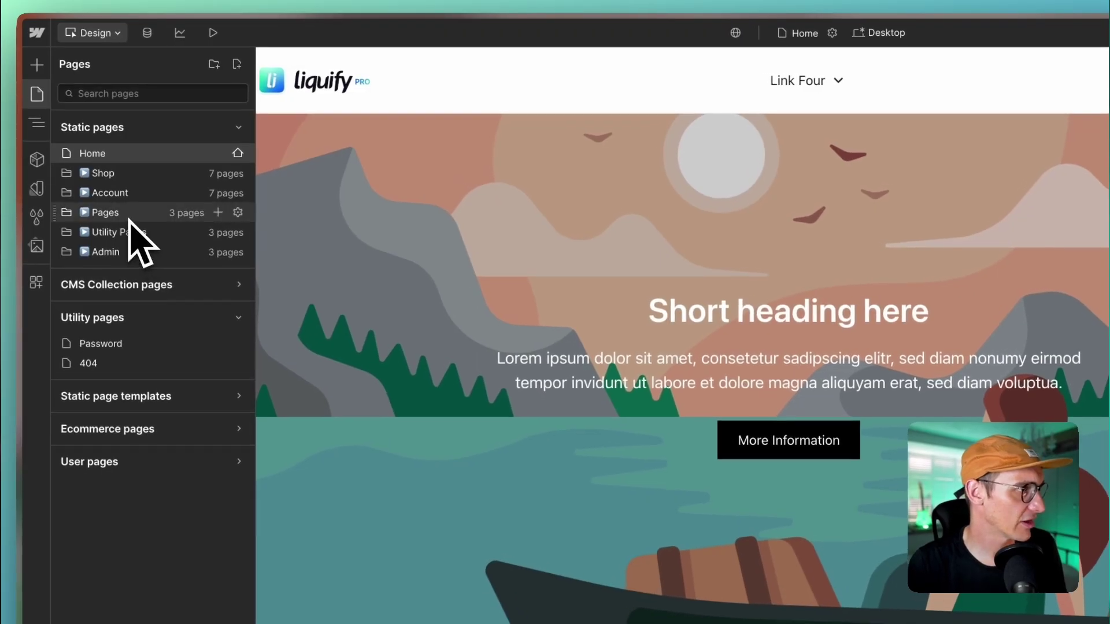
Step: Expand the Shop and Account folders to reveal Product, Cart, Blog, Order and Login pages
{"action": "left_click", "coordinate": [66, 173]}
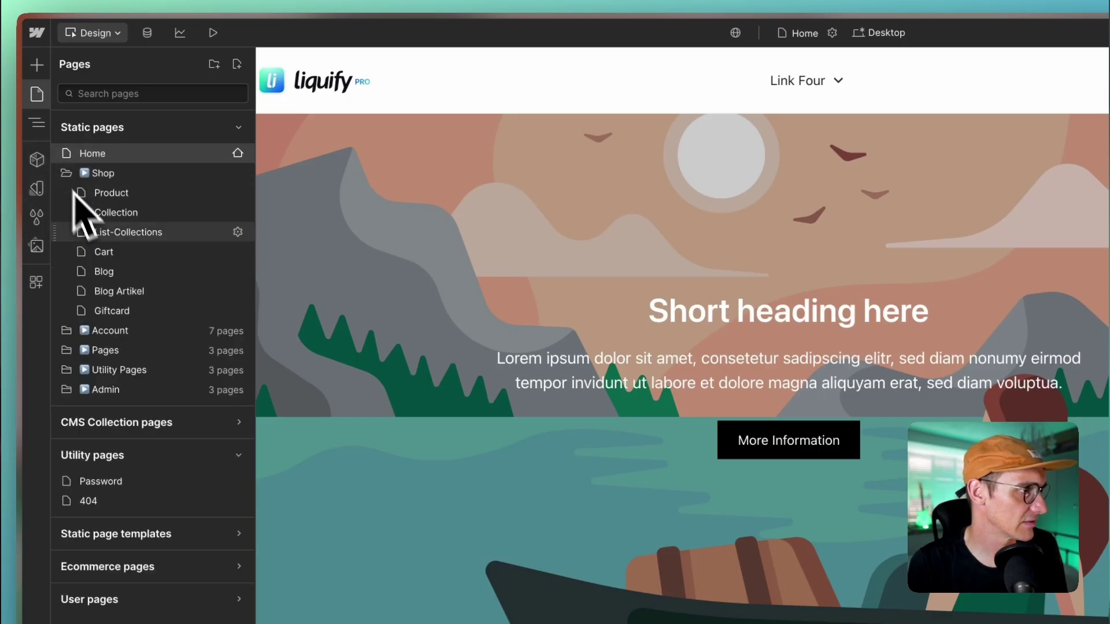
{"action": "left_click", "coordinate": [66, 330]}
{"action": "scroll", "coordinate": [479, 393], "scroll_direction": "down", "scroll_amount": 20}
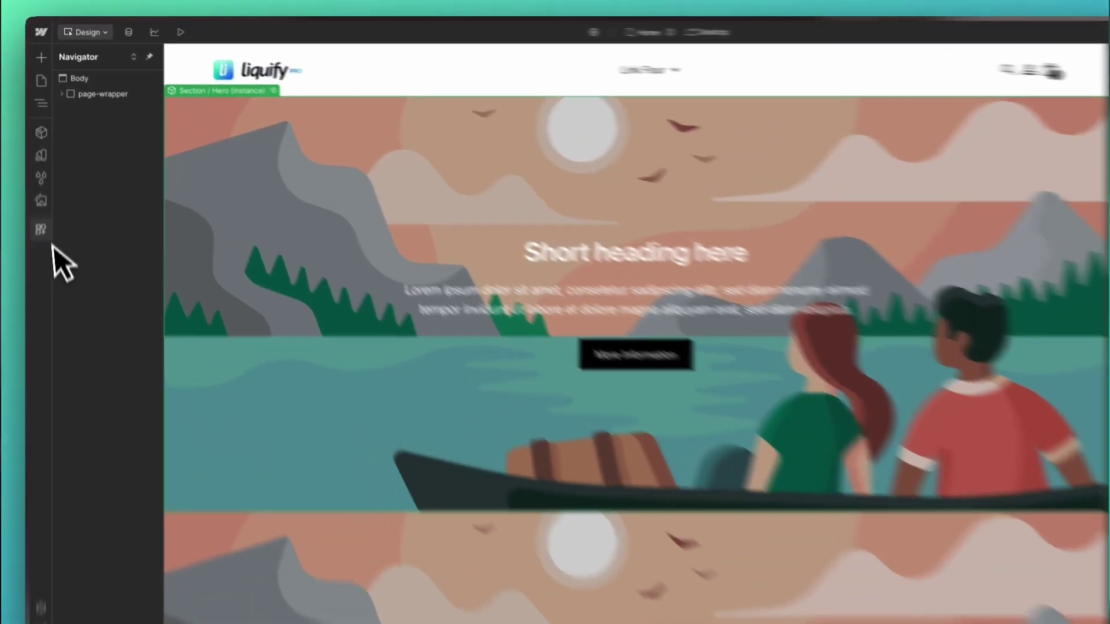
Step: Search the apps for 'liquify' and install the Liquify Pro app
{"action": "left_click", "coordinate": [41, 230]}
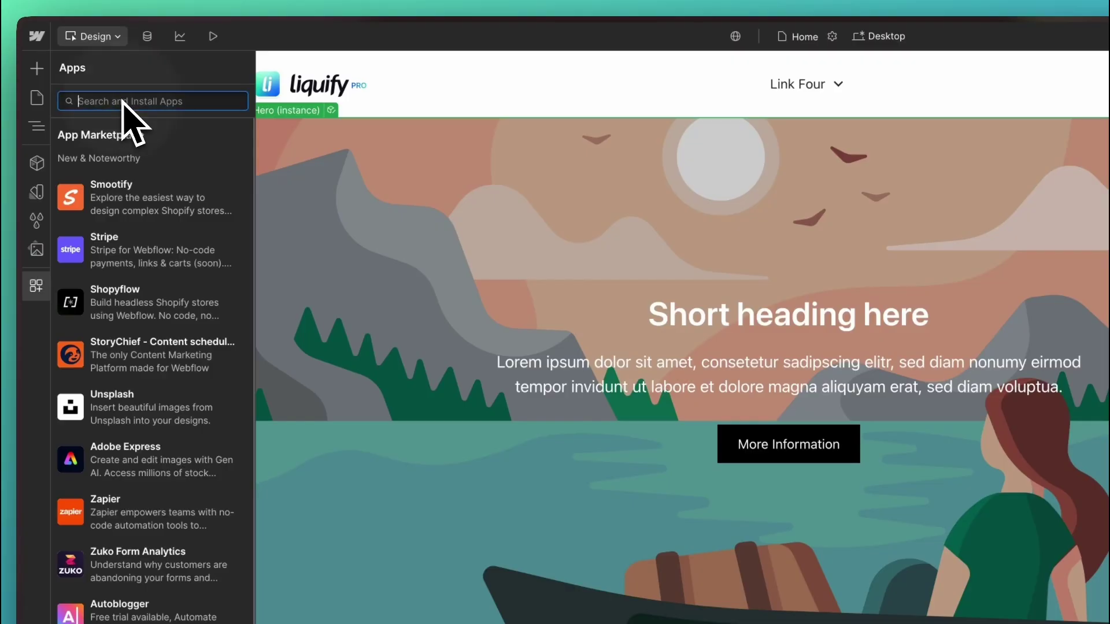
{"action": "type", "text": "liquify"}
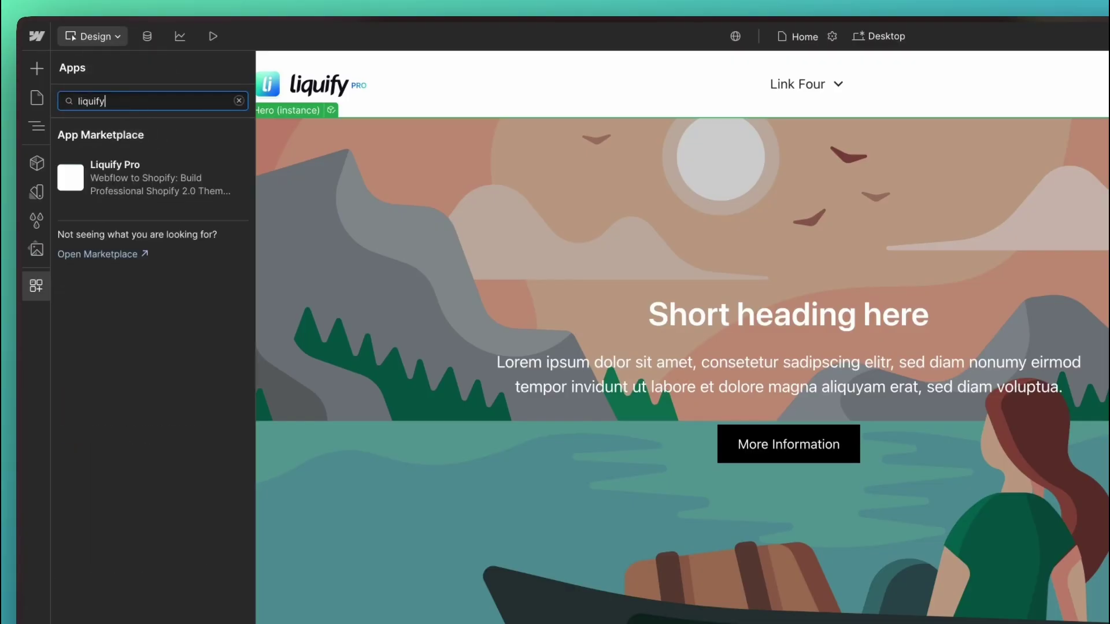
{"action": "mouse_move", "coordinate": [116, 179]}
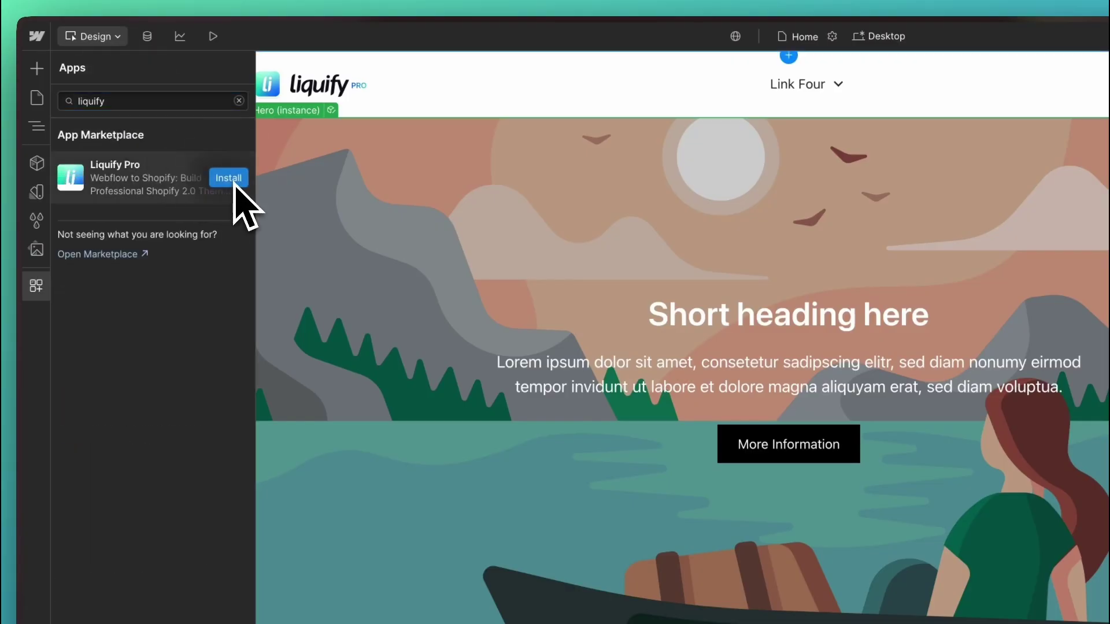
{"action": "left_click", "coordinate": [229, 178]}
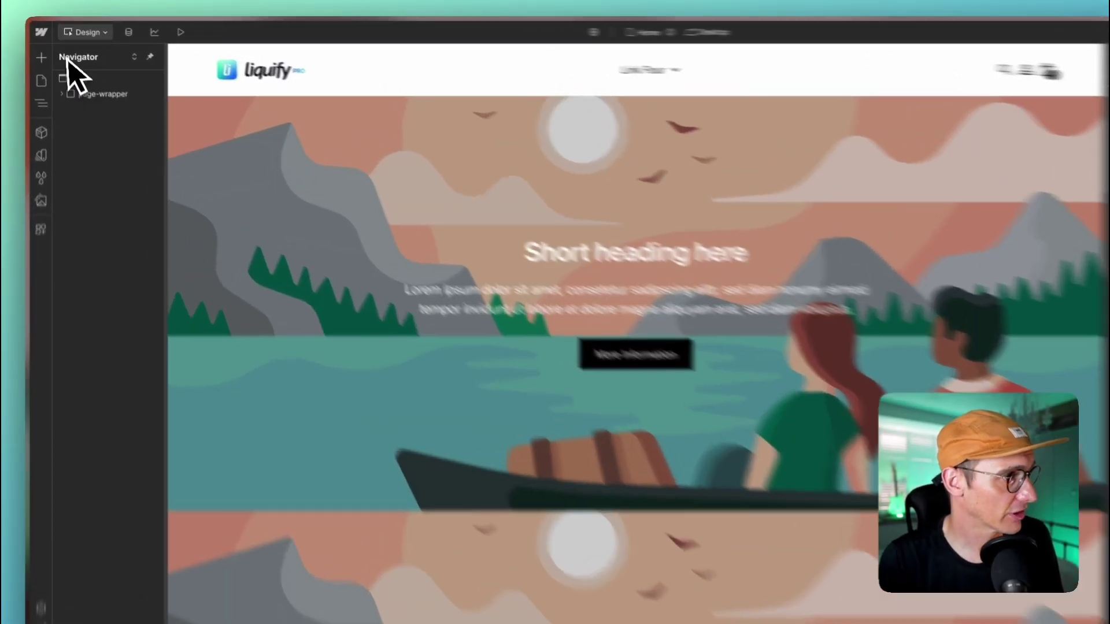
Step: Export the site code with its assets as a ZIP and move it into the Sites folder
{"action": "left_click", "coordinate": [44, 29]}
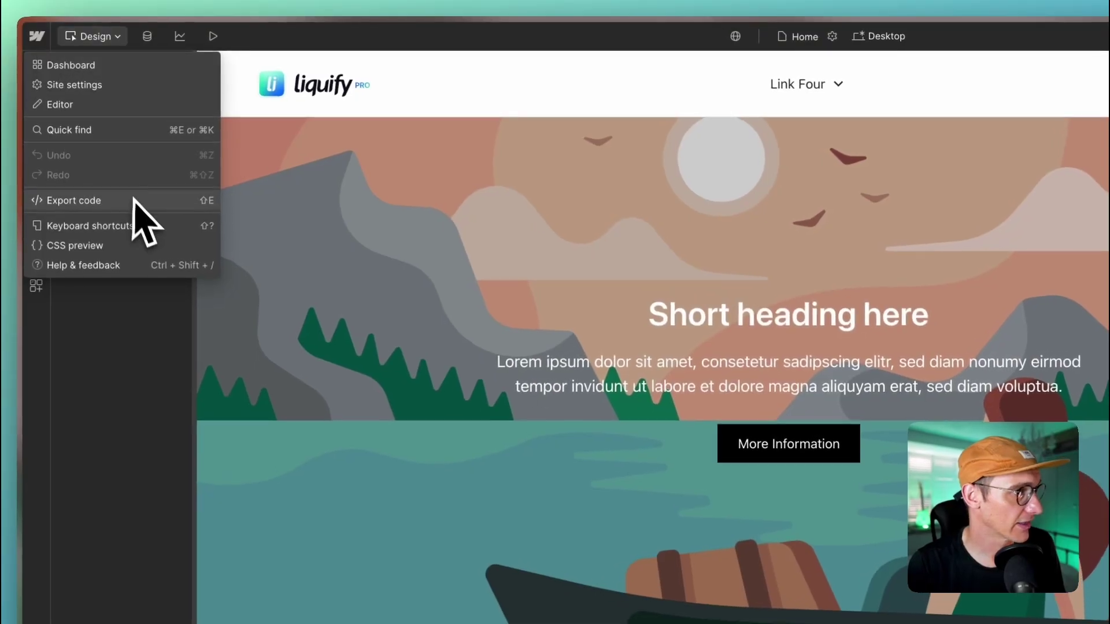
{"action": "left_click", "coordinate": [260, 265]}
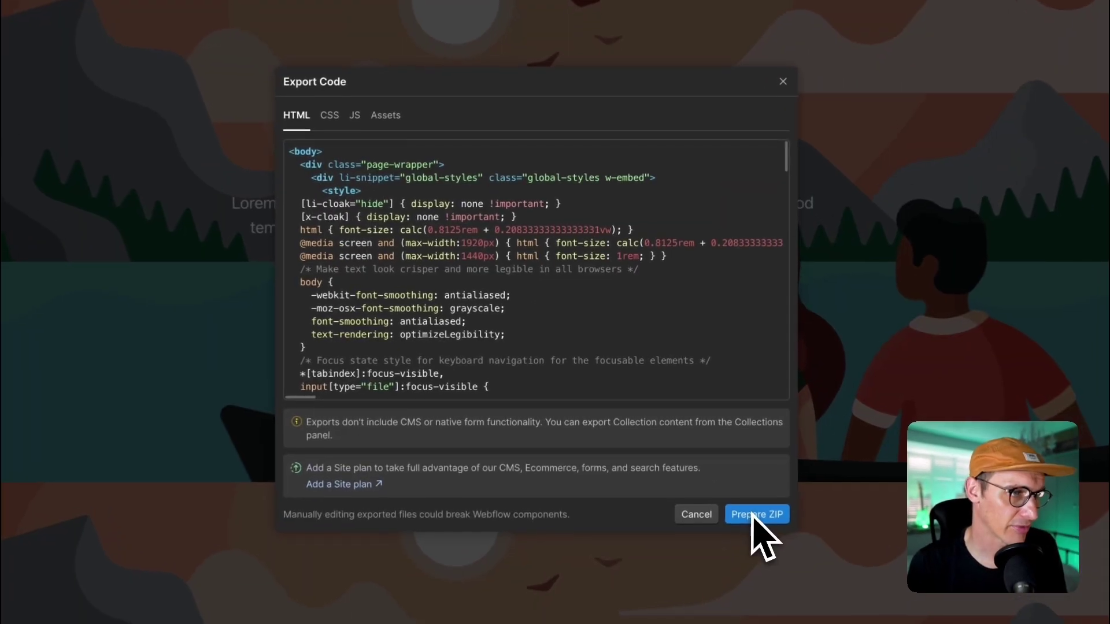
{"action": "left_click", "coordinate": [706, 455]}
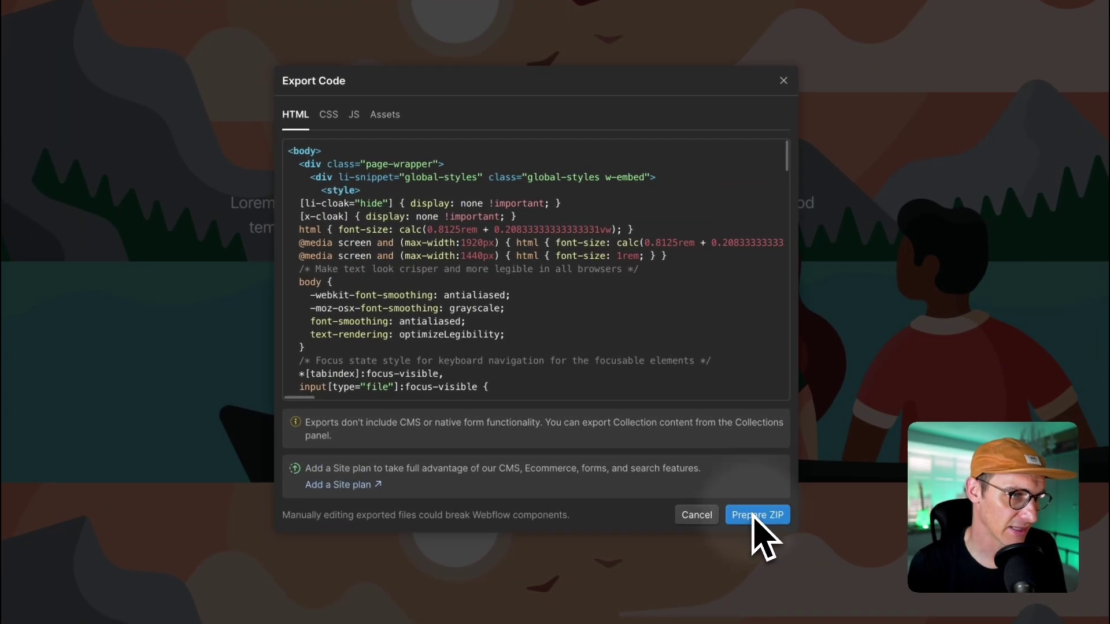
{"action": "left_click", "coordinate": [381, 115]}
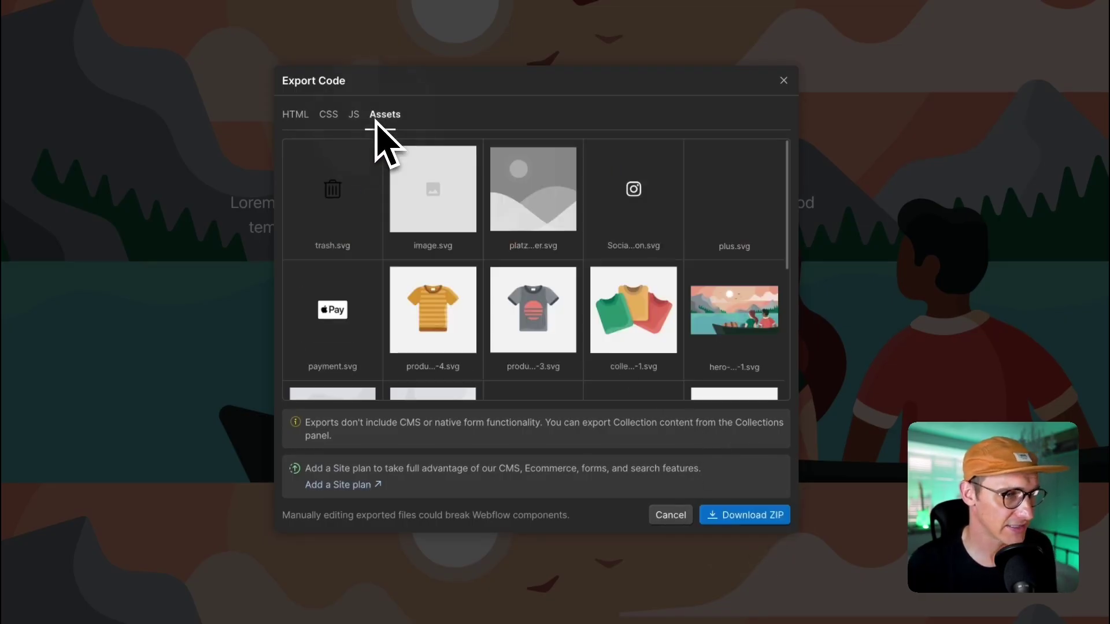
{"action": "left_click", "coordinate": [761, 516]}
{"action": "left_click", "coordinate": [576, 466]}
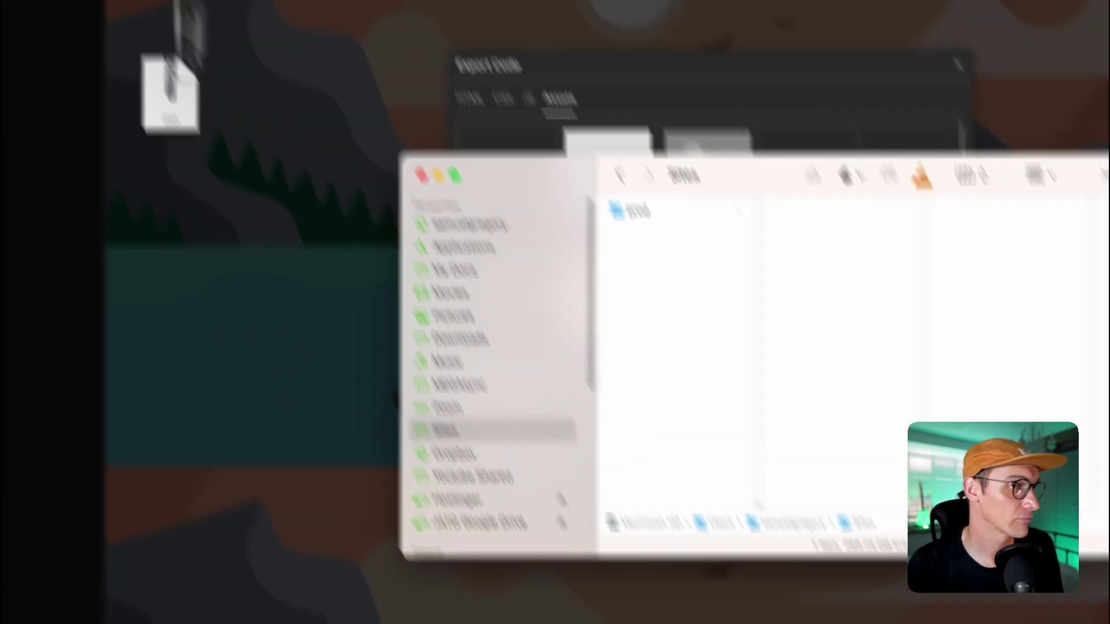
{"action": "left_click_drag", "start_coordinate": [179, 86], "coordinate": [676, 272]}
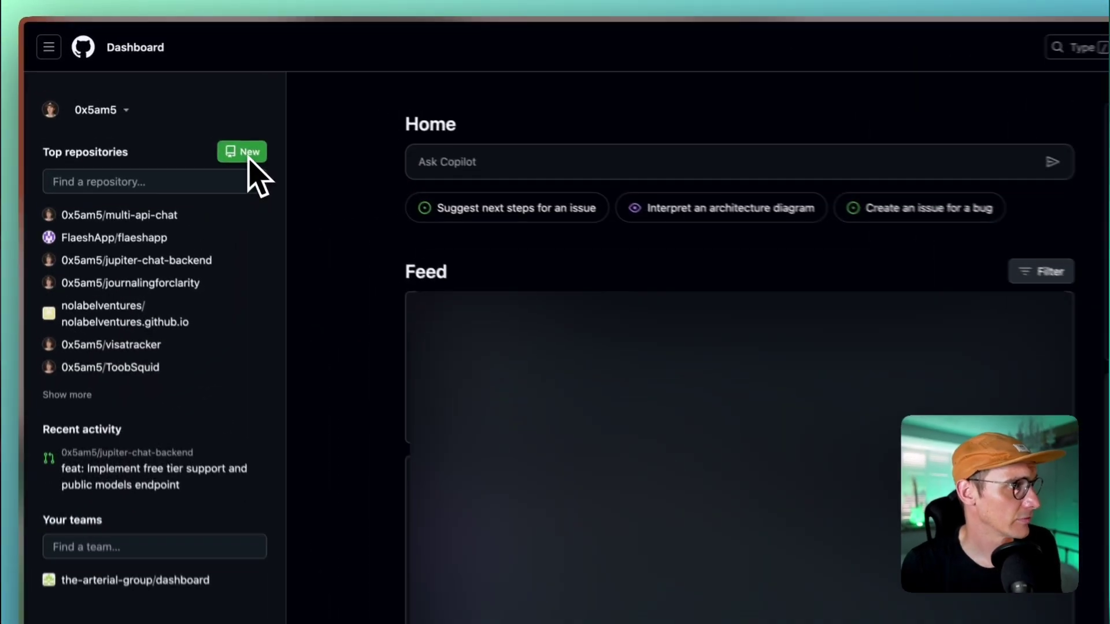
Step: Create the private GitHub repository 'my-amazing-store' initialised with a README
{"action": "left_click", "coordinate": [258, 165]}
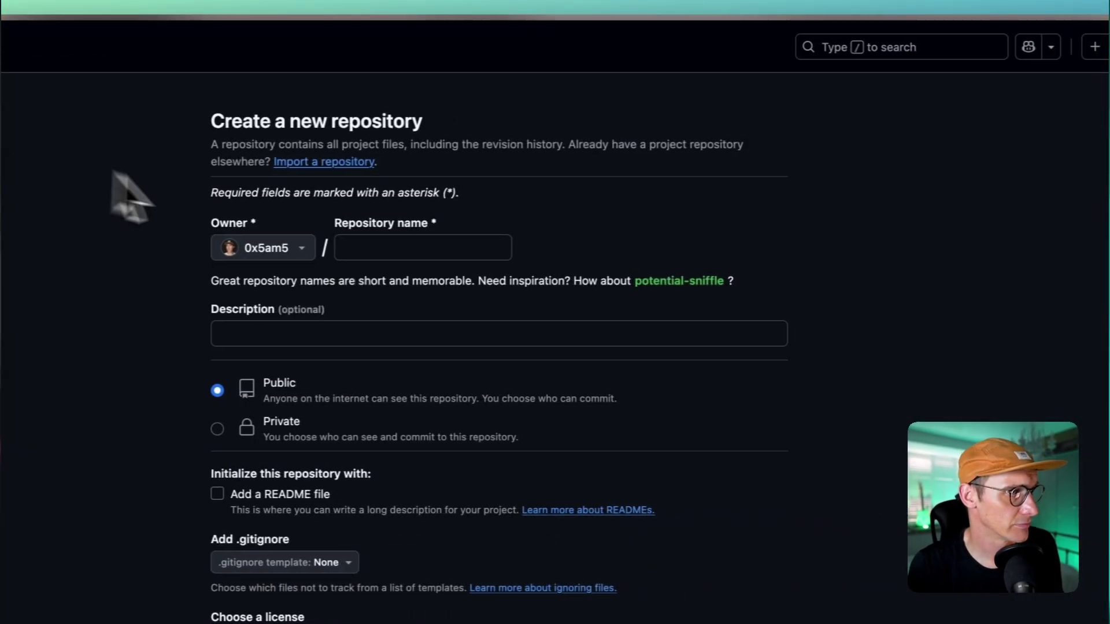
{"action": "left_click", "coordinate": [370, 255]}
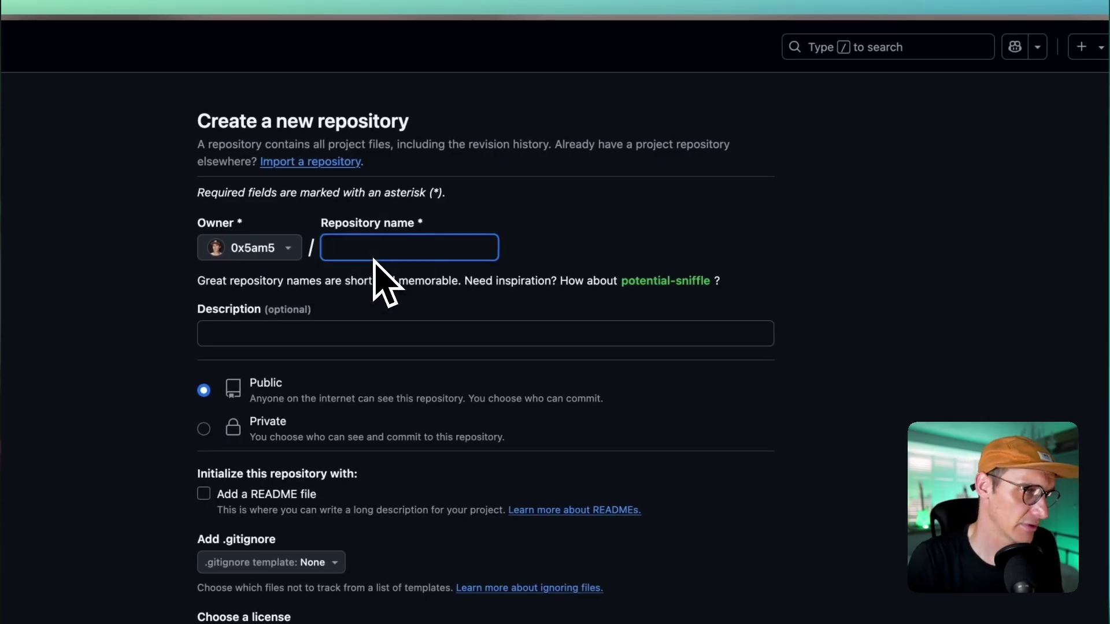
{"action": "type", "text": "my-amazing-store"}
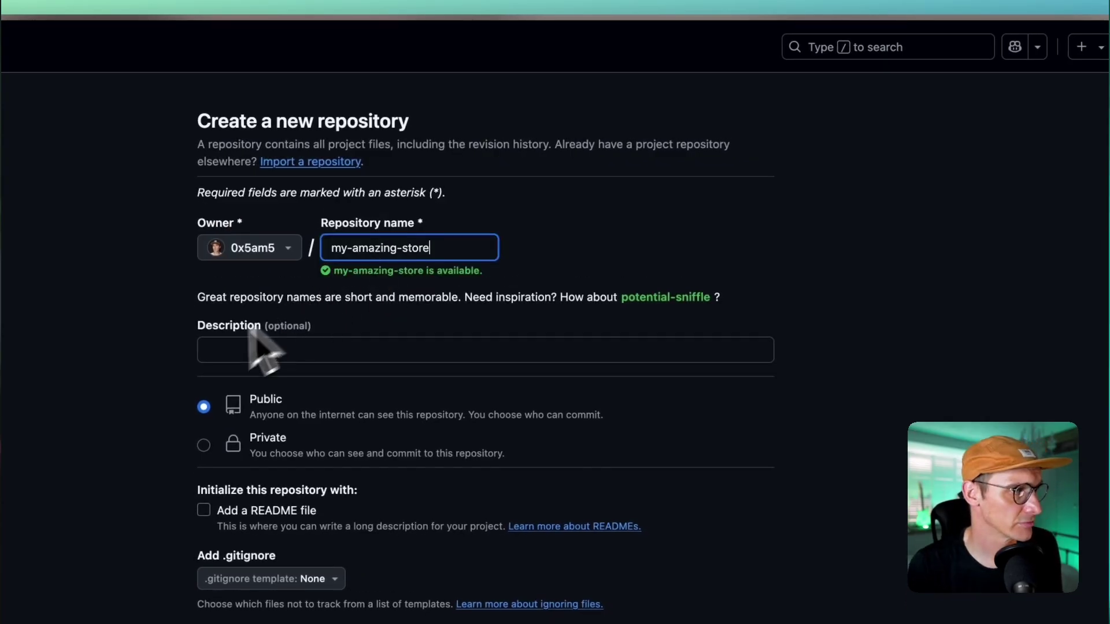
{"action": "left_click", "coordinate": [203, 447]}
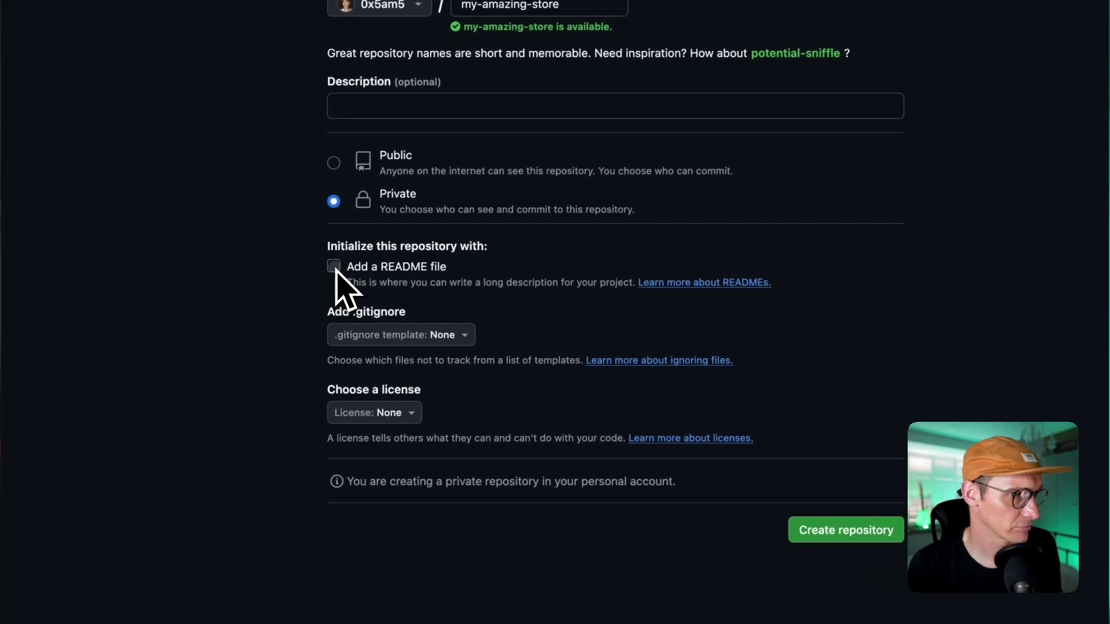
{"action": "left_click", "coordinate": [333, 268]}
{"action": "left_click", "coordinate": [881, 556]}
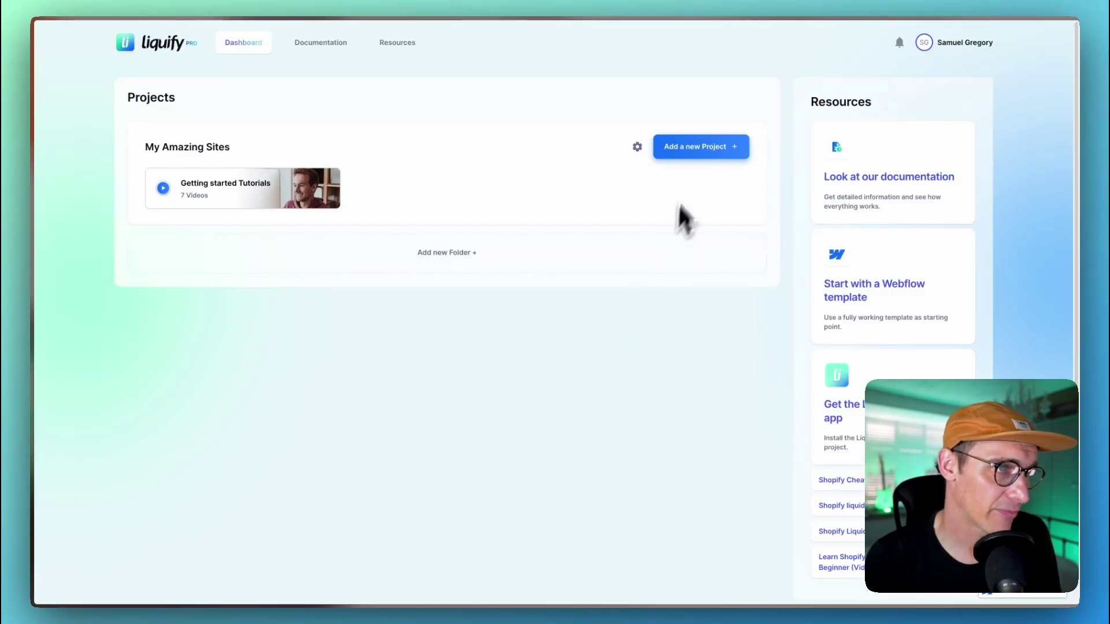
Step: Add a new Liquify project titled 'My Amazing Store'
{"action": "left_click", "coordinate": [691, 152]}
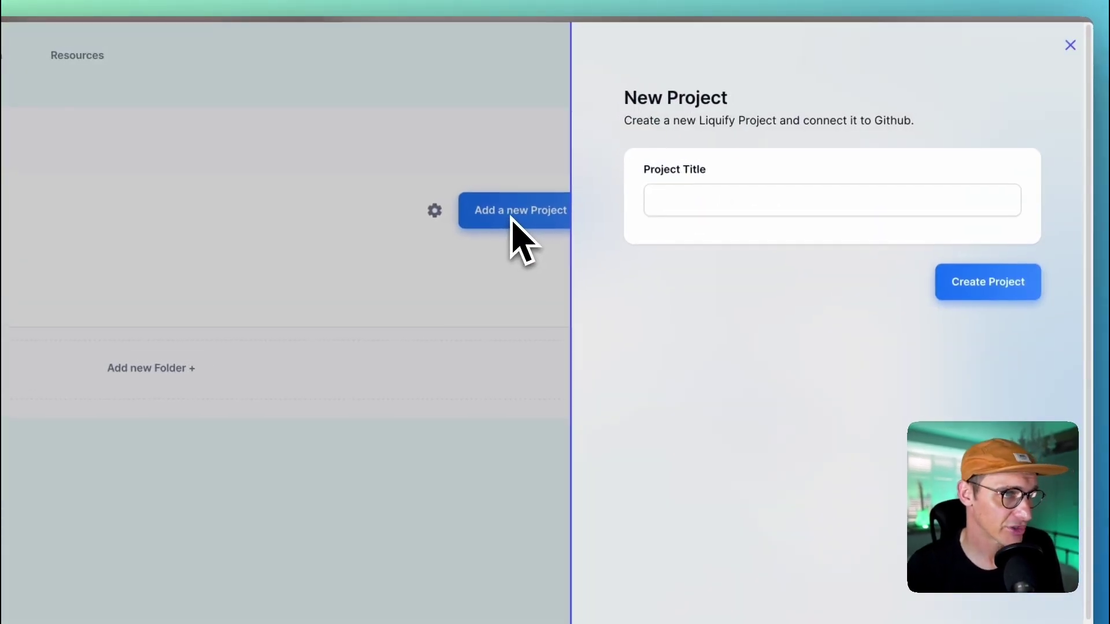
{"action": "left_click", "coordinate": [742, 208]}
{"action": "type", "text": "My Amazing Store"}
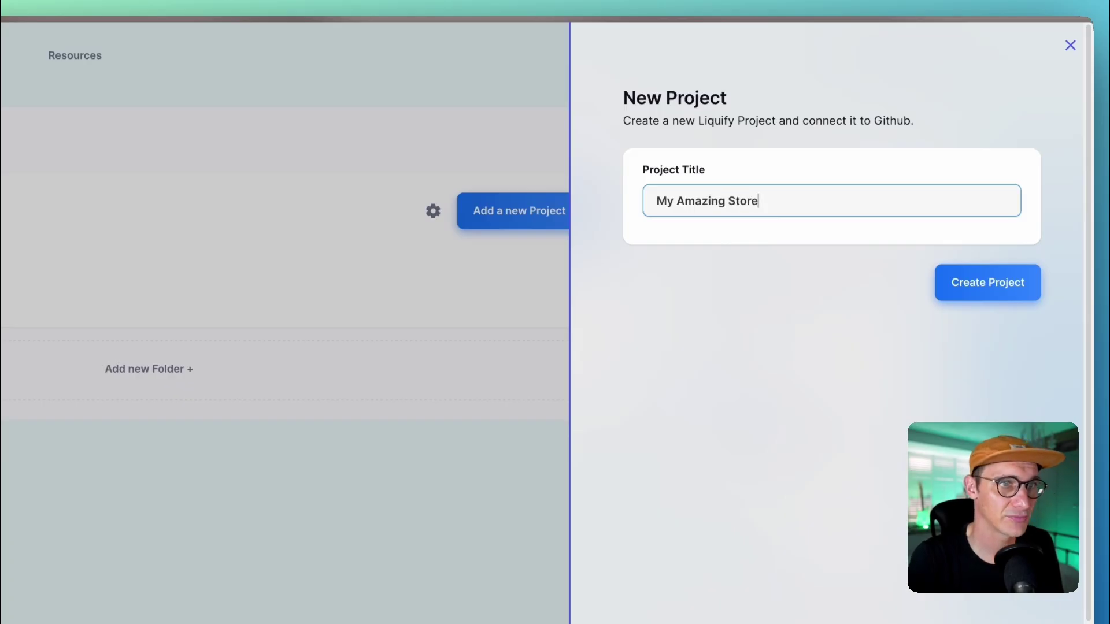
{"action": "left_click", "coordinate": [988, 282]}
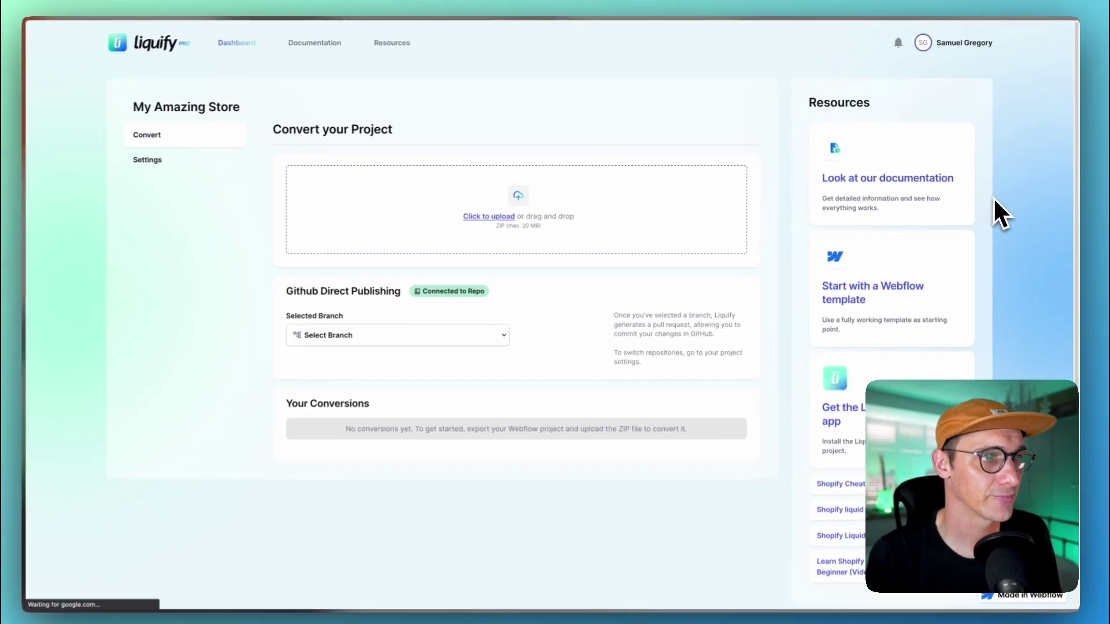
Step: Connect the project to GitHub, authorizing Liquify for only the my-amazing-store repository
{"action": "left_click", "coordinate": [162, 160]}
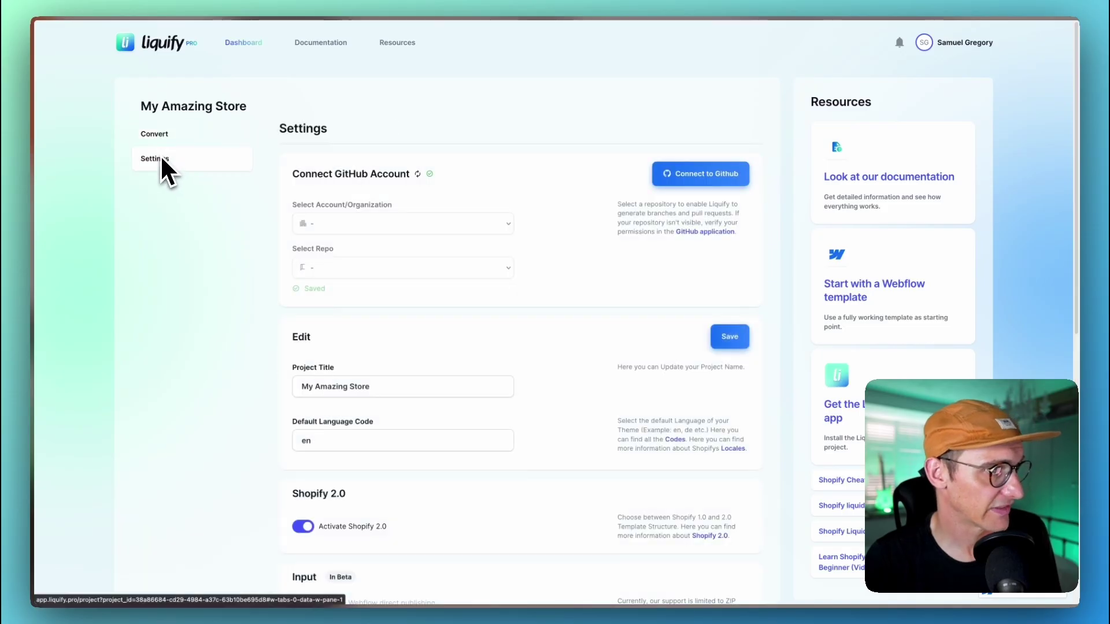
{"action": "left_click", "coordinate": [702, 177]}
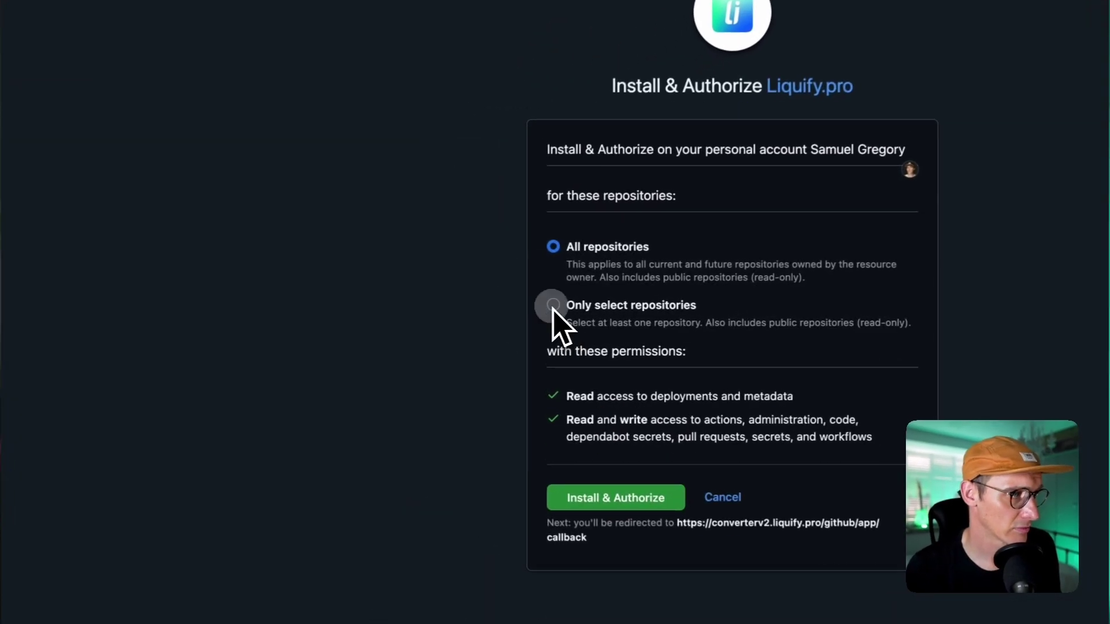
{"action": "left_click", "coordinate": [438, 314]}
{"action": "left_click", "coordinate": [647, 349]}
{"action": "type", "text": "my"}
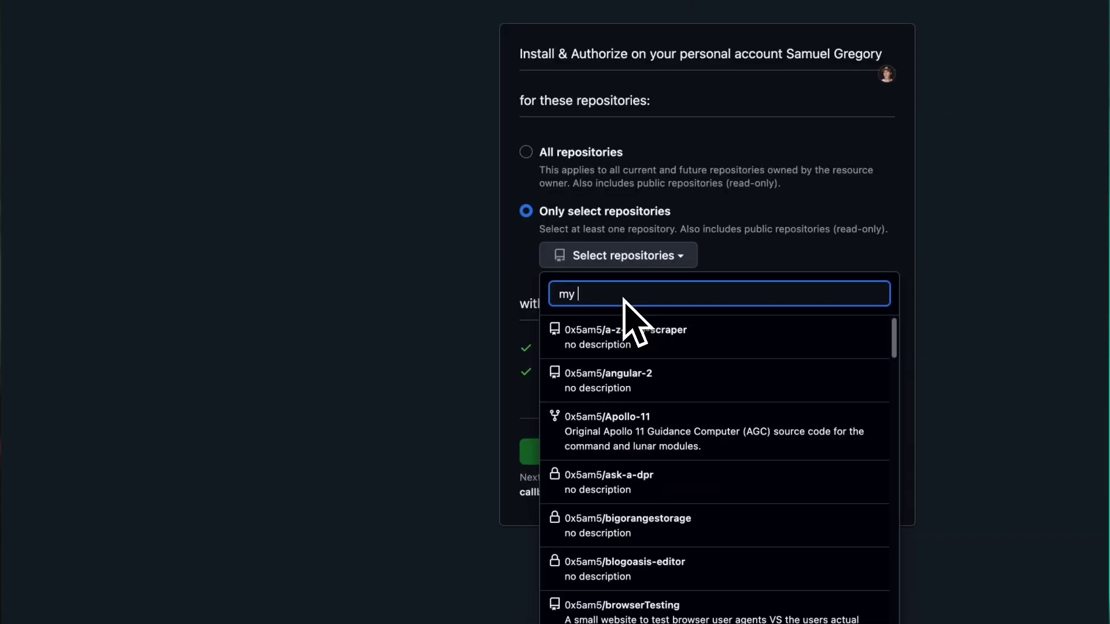
{"action": "type", "text": "-"}
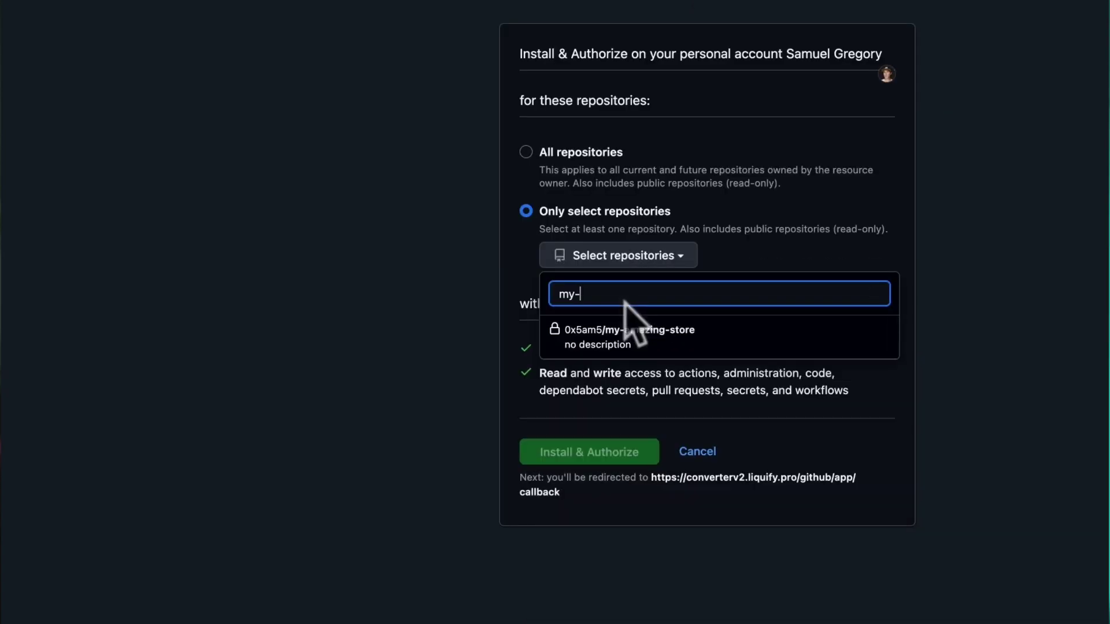
{"action": "left_click", "coordinate": [637, 341]}
{"action": "left_click", "coordinate": [616, 515]}
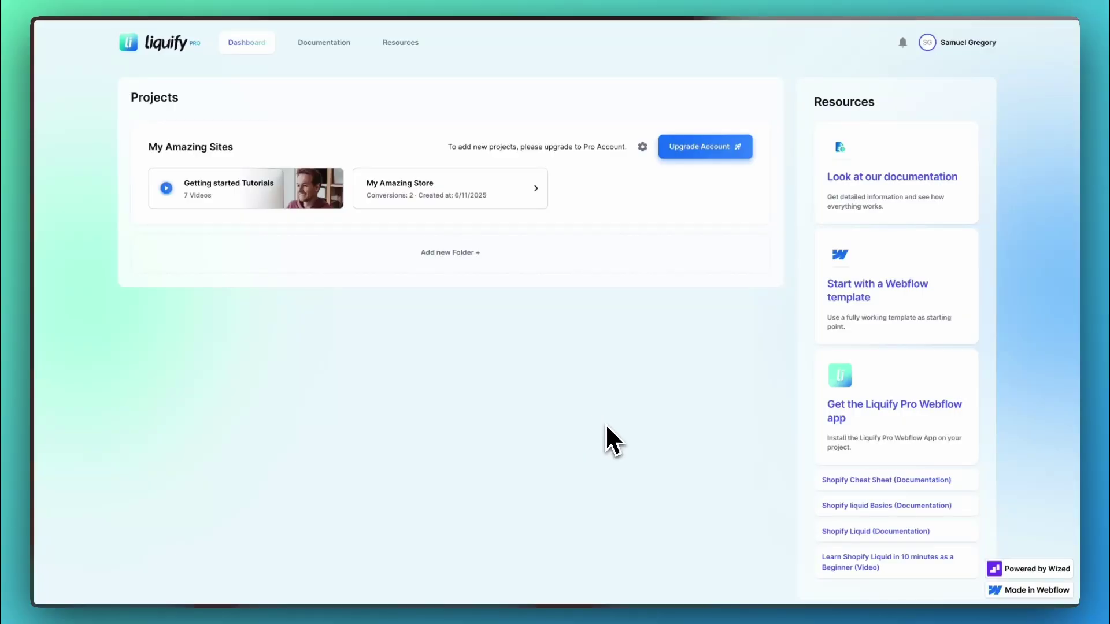
Step: Link My Amazing Store to the connected account's my-amazing-store repository in project settings
{"action": "left_click", "coordinate": [423, 198]}
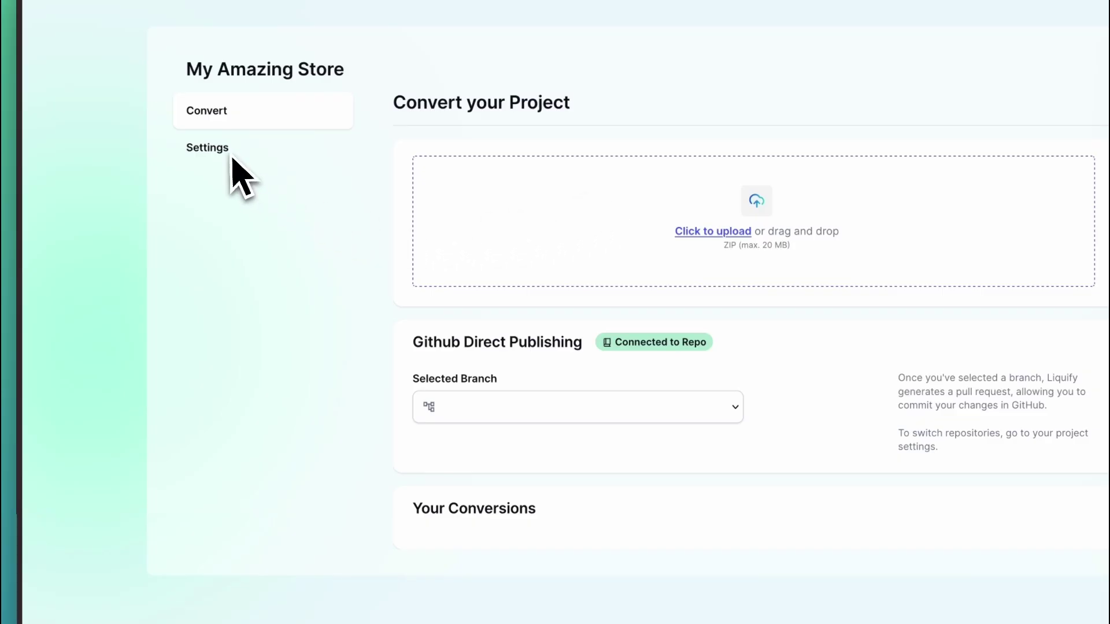
{"action": "left_click", "coordinate": [231, 160]}
{"action": "left_click", "coordinate": [514, 249]}
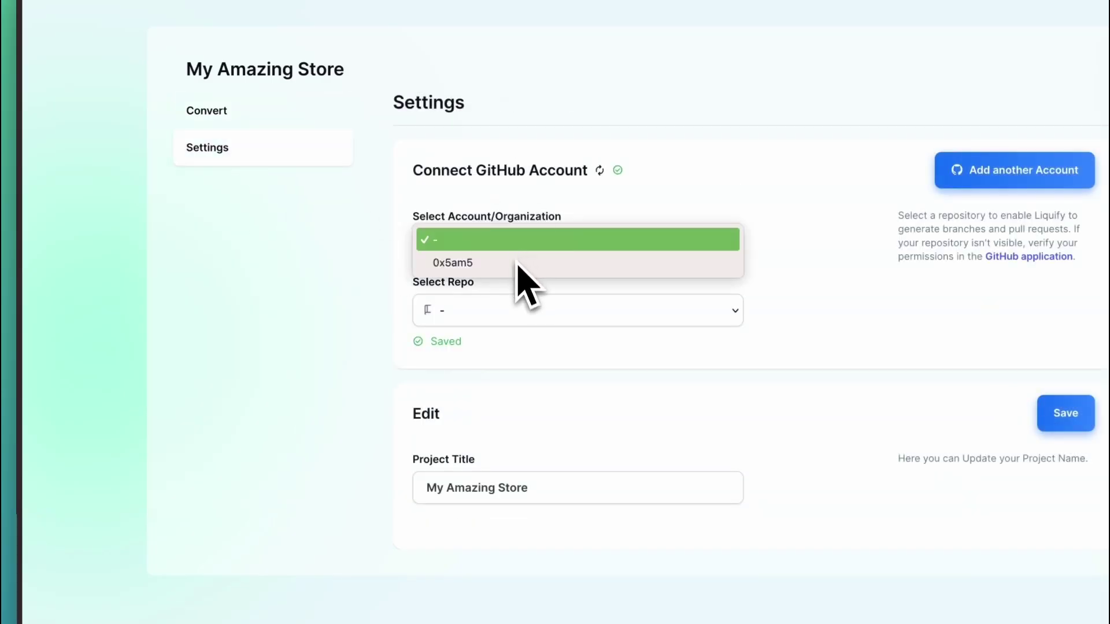
{"action": "left_click", "coordinate": [517, 263]}
{"action": "left_click", "coordinate": [502, 313]}
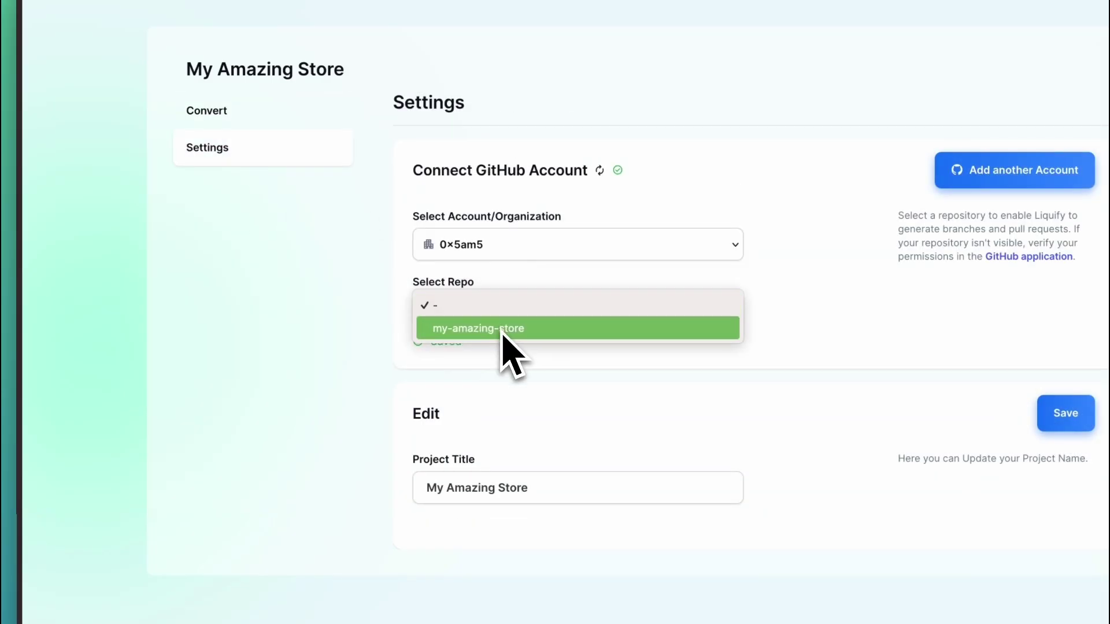
{"action": "left_click", "coordinate": [501, 328]}
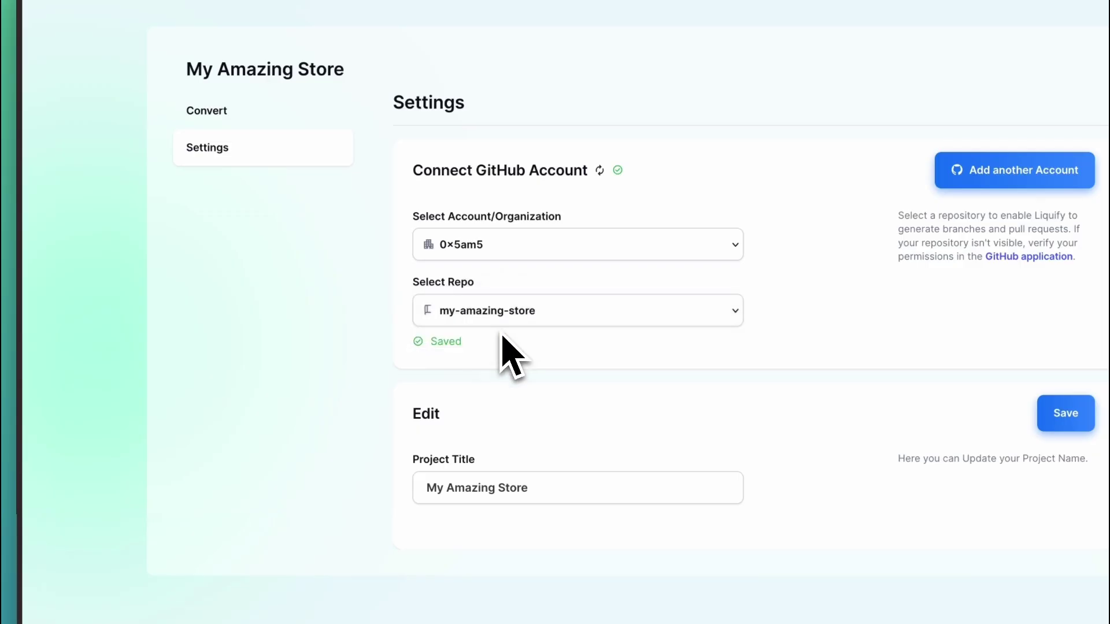
Step: Set the project's conversions to publish to the main branch
{"action": "left_click", "coordinate": [200, 115]}
{"action": "left_click", "coordinate": [480, 407]}
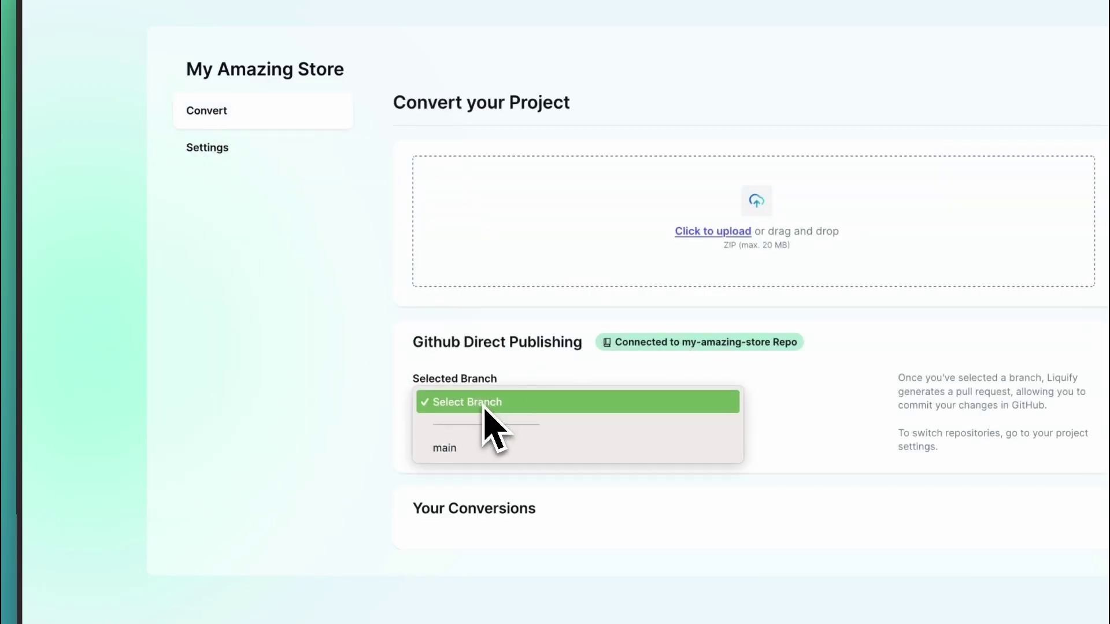
{"action": "left_click", "coordinate": [485, 449]}
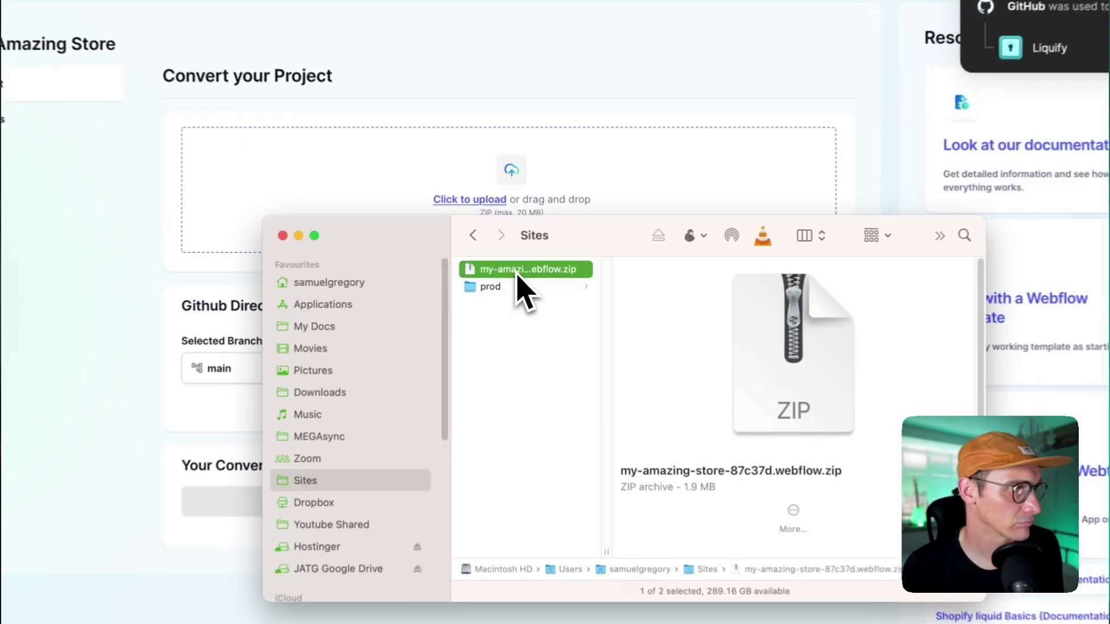
Step: Upload the my-amazing-store .webflow.zip export and start its conversion
{"action": "left_click_drag", "start_coordinate": [517, 278], "coordinate": [486, 184]}
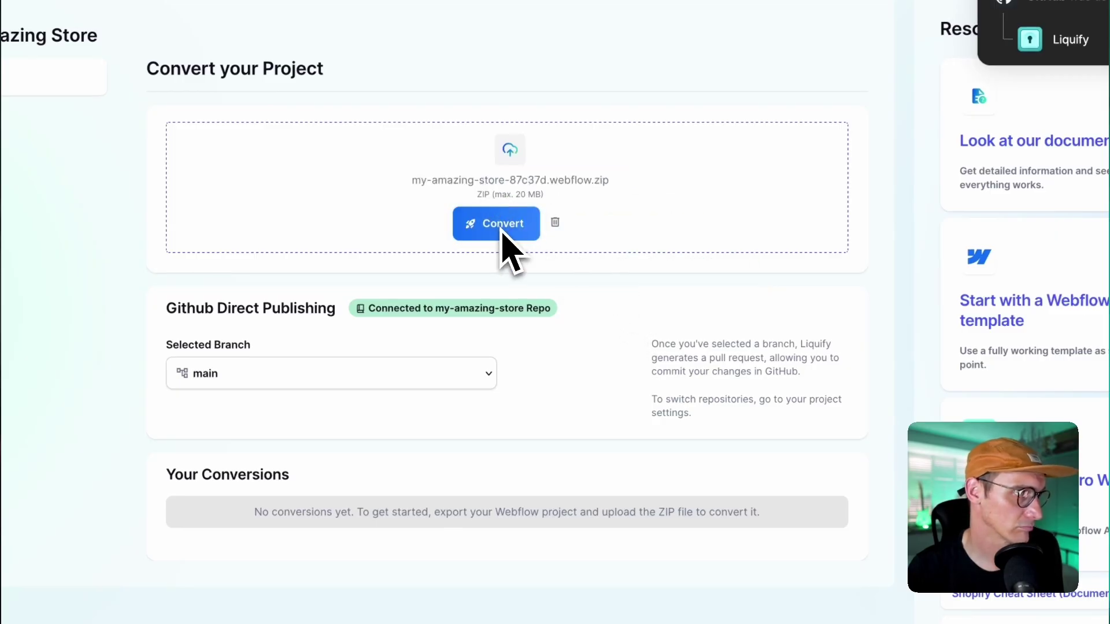
{"action": "left_click", "coordinate": [498, 224]}
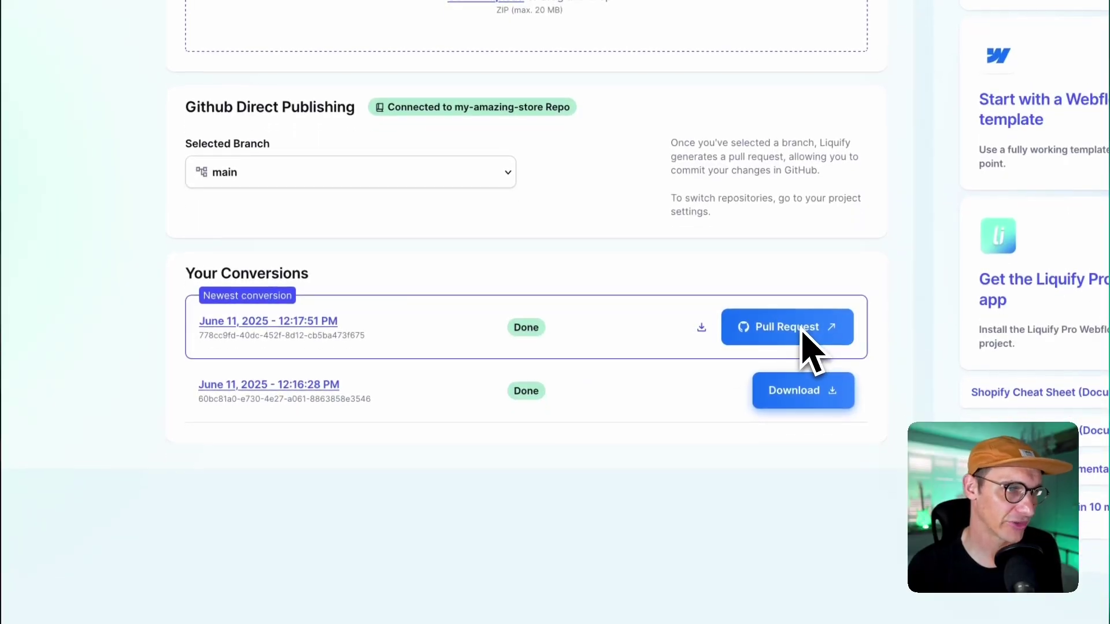
Step: Review the 97 converted files in Liquify Conversion PR #1, merge it into main, and delete the branch
{"action": "left_click", "coordinate": [801, 327]}
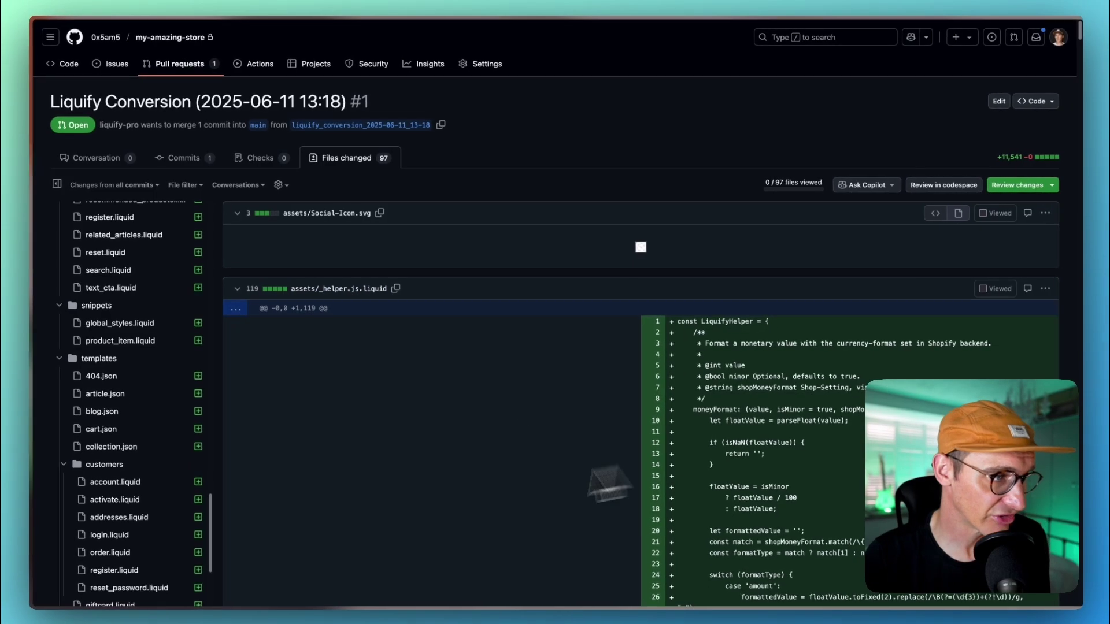
{"action": "scroll", "coordinate": [141, 483], "scroll_direction": "down", "scroll_amount": 5}
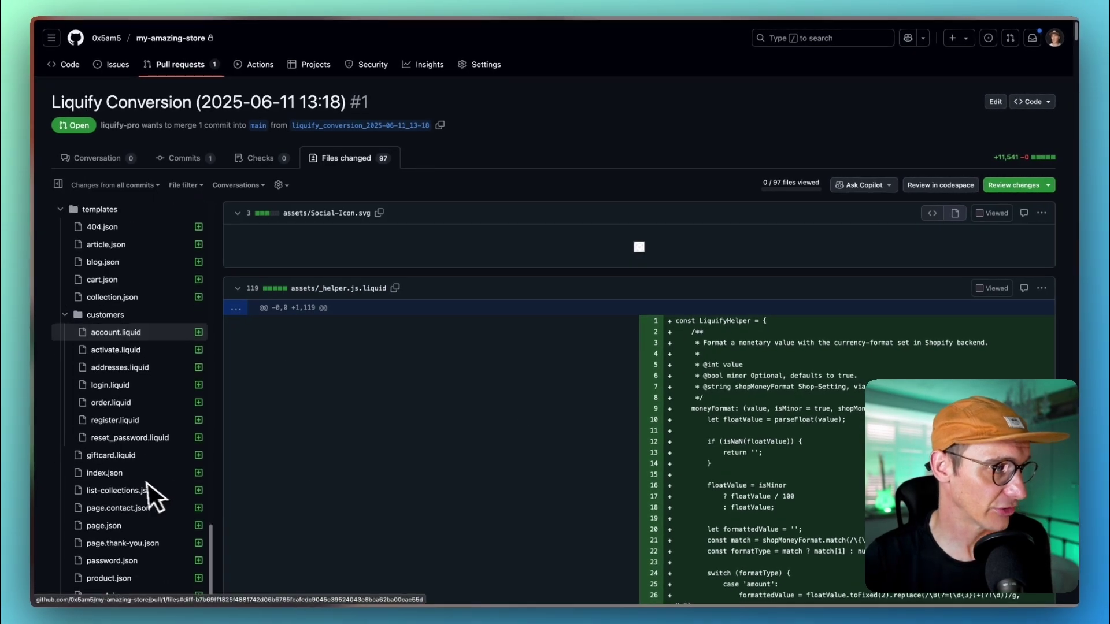
{"action": "scroll", "coordinate": [260, 463], "scroll_direction": "down", "scroll_amount": 12}
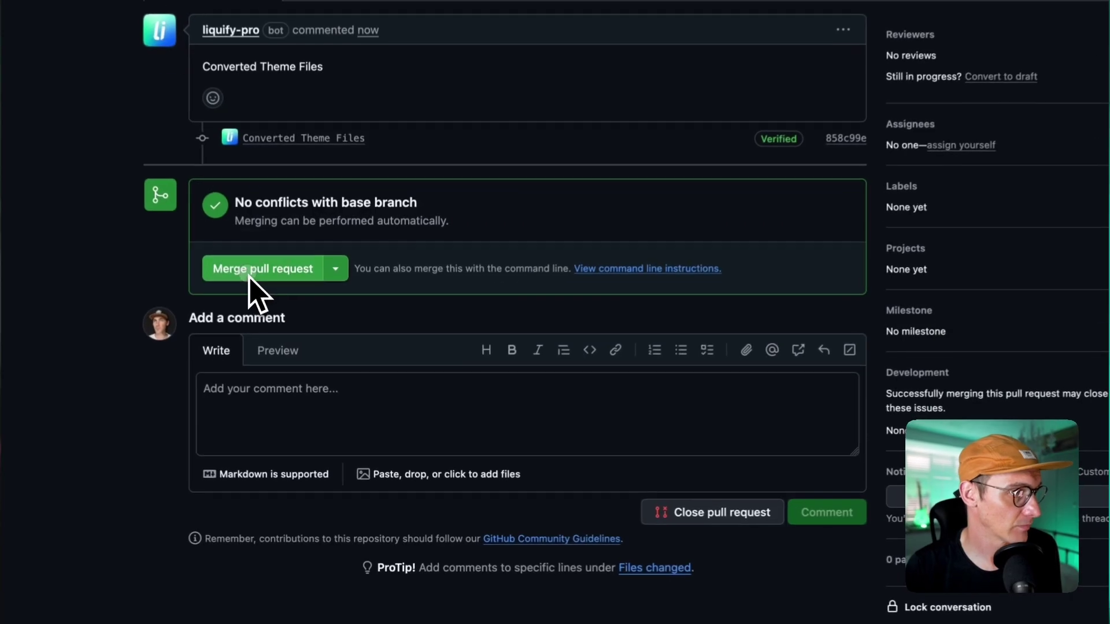
{"action": "left_click", "coordinate": [249, 275]}
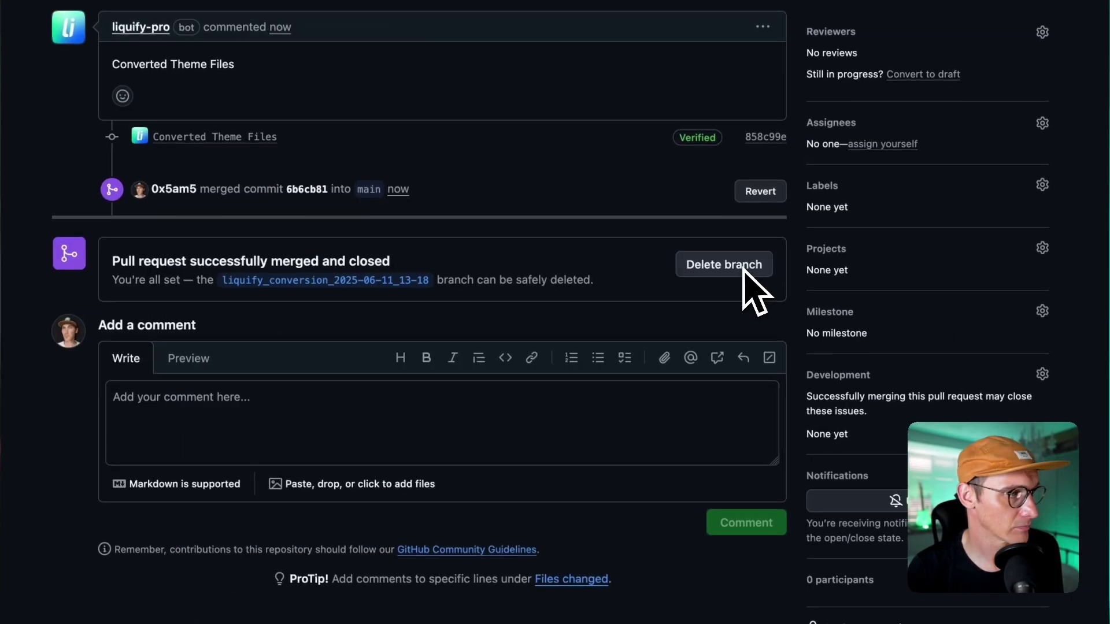
{"action": "left_click", "coordinate": [830, 264]}
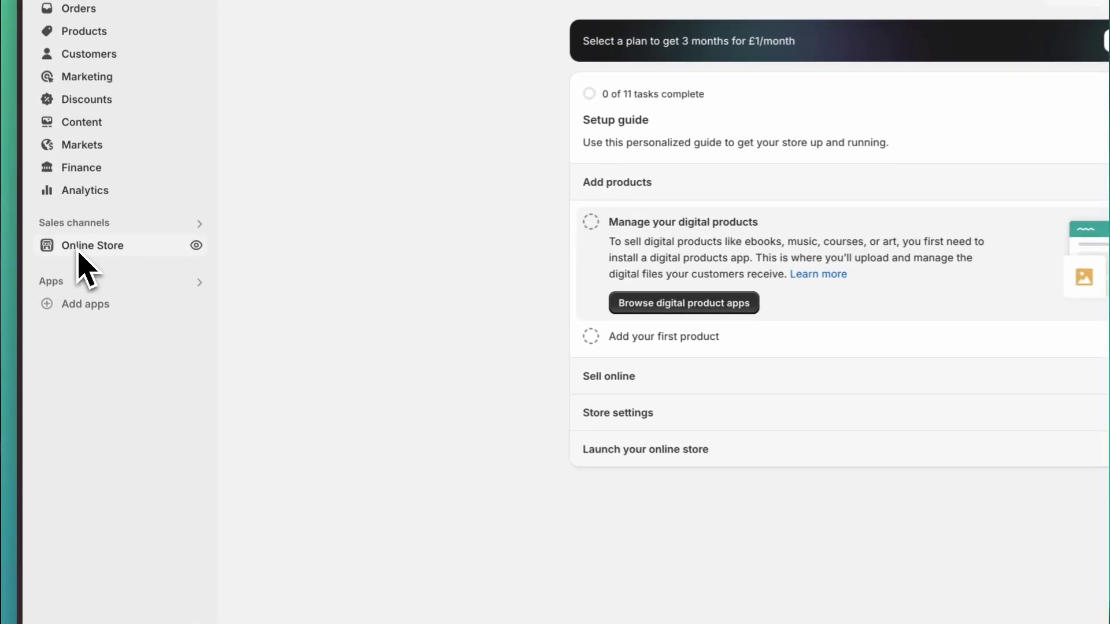
Step: Add a theme from GitHub under Online Store themes, signing in and authorizing the GitHub account
{"action": "left_click", "coordinate": [84, 240]}
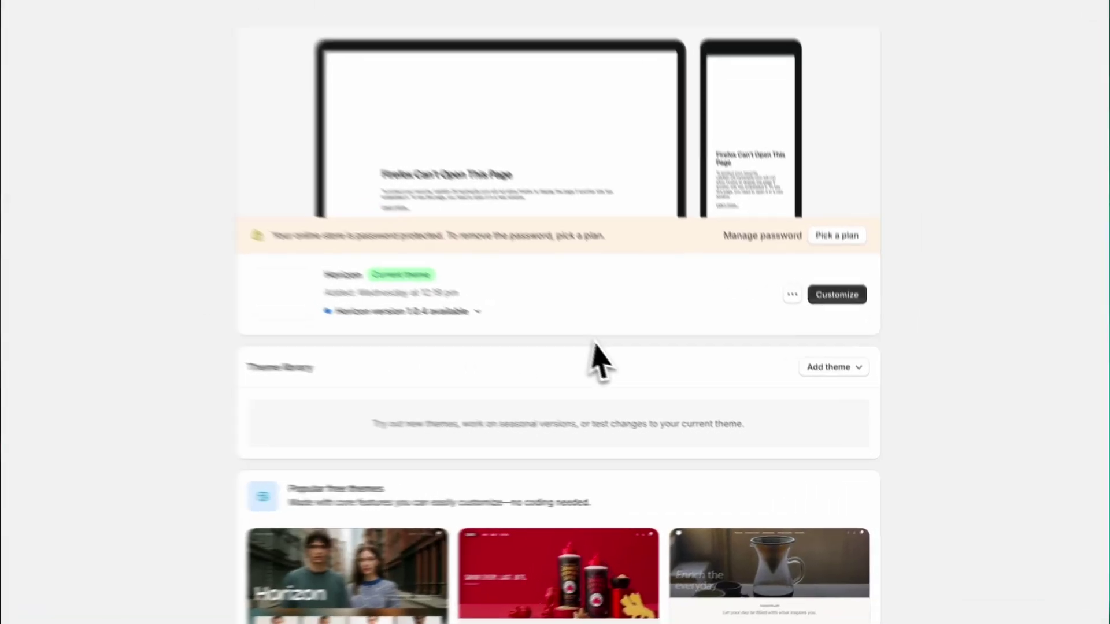
{"action": "left_click", "coordinate": [832, 368]}
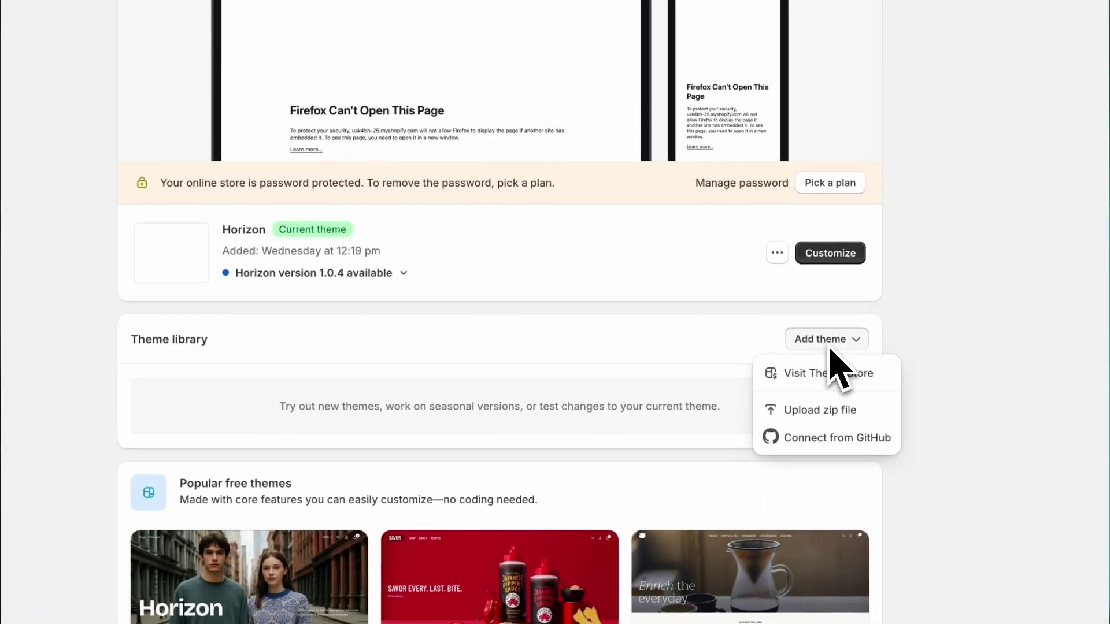
{"action": "left_click", "coordinate": [835, 438]}
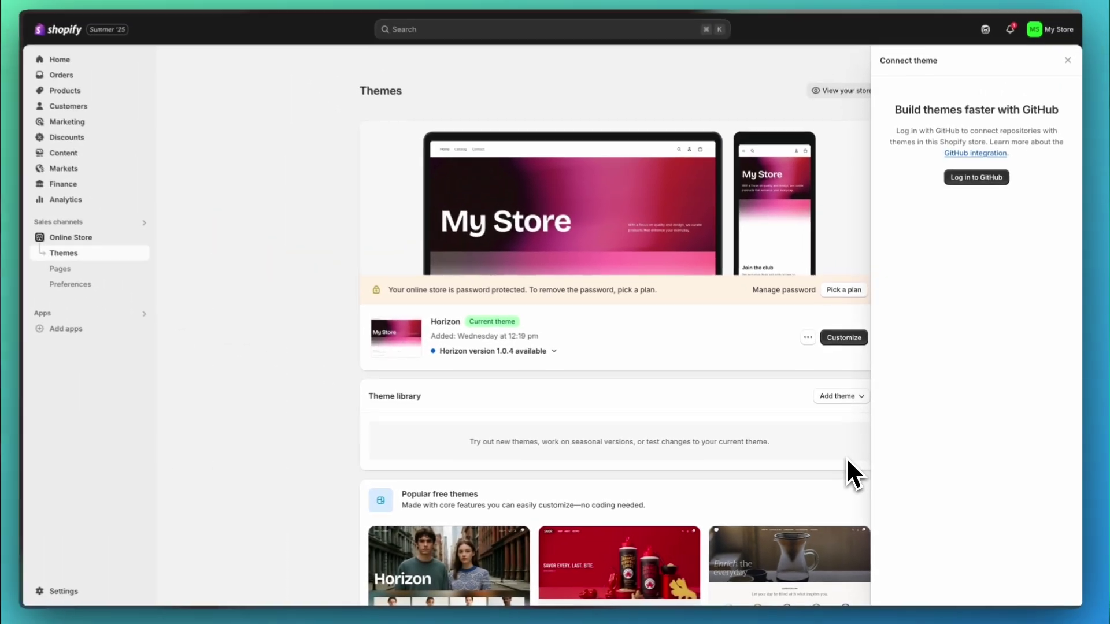
{"action": "left_click", "coordinate": [967, 184]}
{"action": "left_click", "coordinate": [556, 351]}
{"action": "left_click", "coordinate": [607, 316]}
{"action": "left_click", "coordinate": [624, 426]}
{"action": "left_click", "coordinate": [498, 397]}
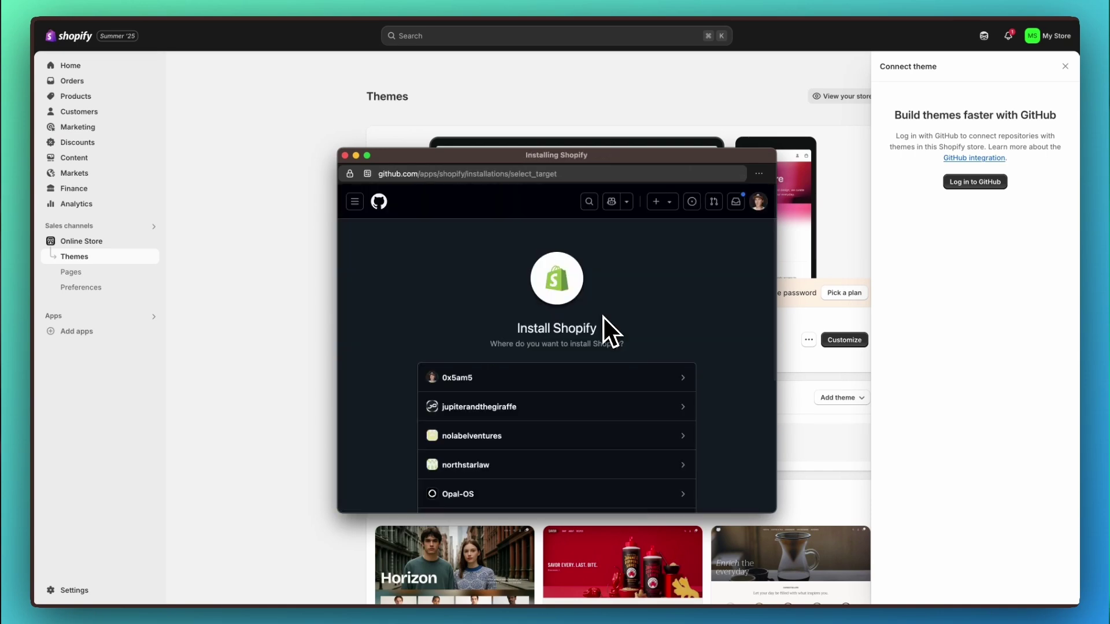
Step: Install the Shopify GitHub app on the personal account with access to only my-amazing-store
{"action": "left_click", "coordinate": [568, 374]}
{"action": "scroll", "coordinate": [567, 372], "scroll_direction": "down", "scroll_amount": 2}
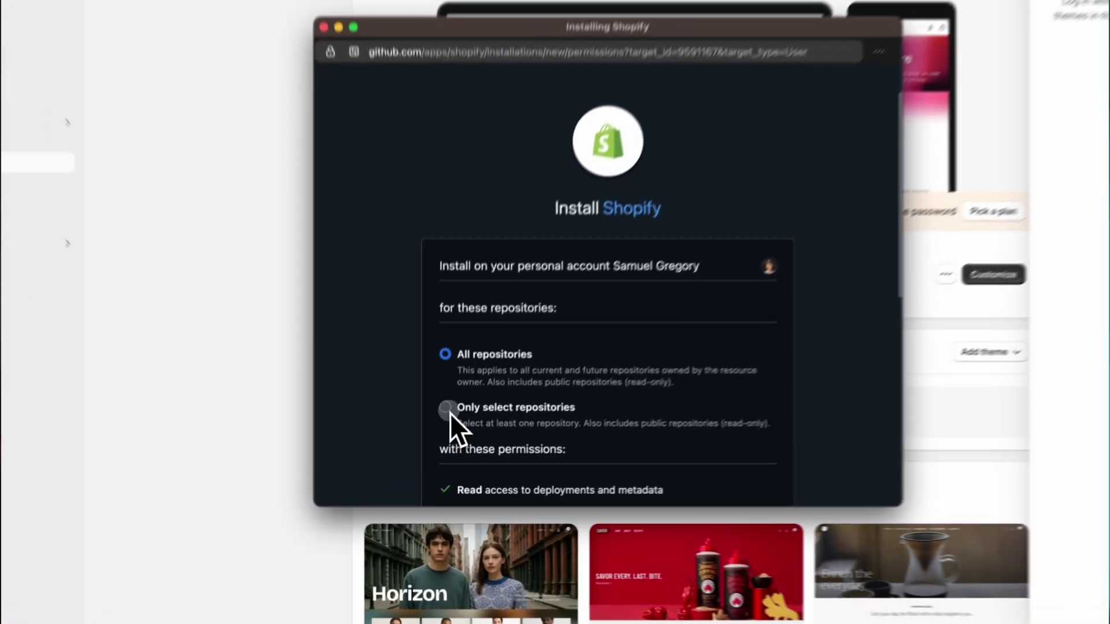
{"action": "left_click", "coordinate": [439, 440]}
{"action": "scroll", "coordinate": [446, 454], "scroll_direction": "down", "scroll_amount": 2}
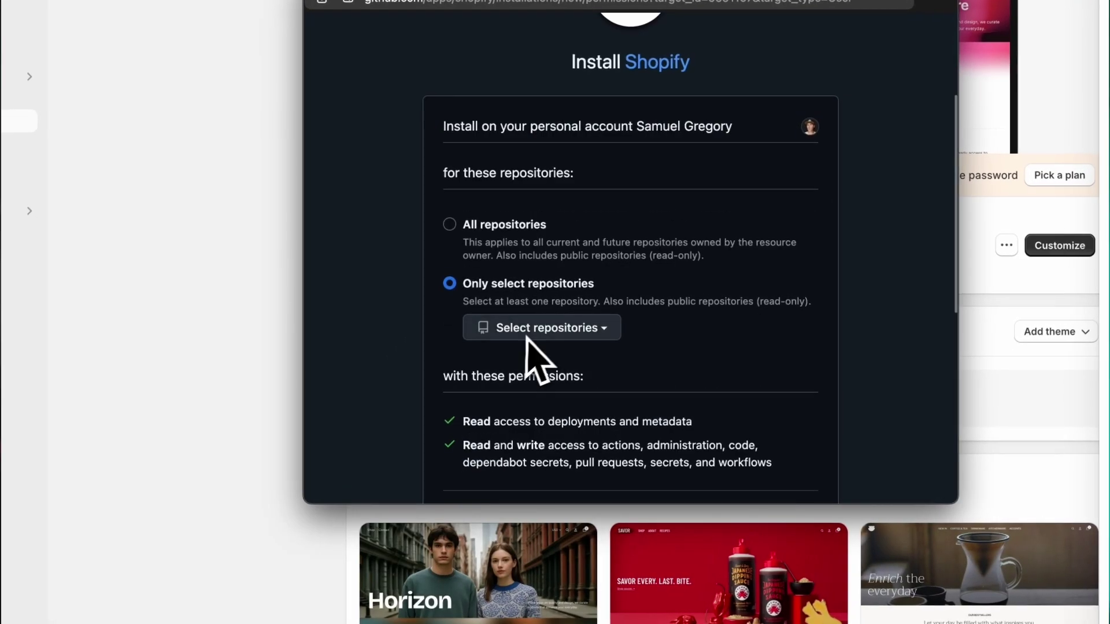
{"action": "left_click", "coordinate": [490, 400]}
{"action": "type", "text": "my-"}
{"action": "left_click", "coordinate": [570, 411]}
{"action": "scroll", "coordinate": [572, 422], "scroll_direction": "down", "scroll_amount": 6}
{"action": "left_click", "coordinate": [471, 334]}
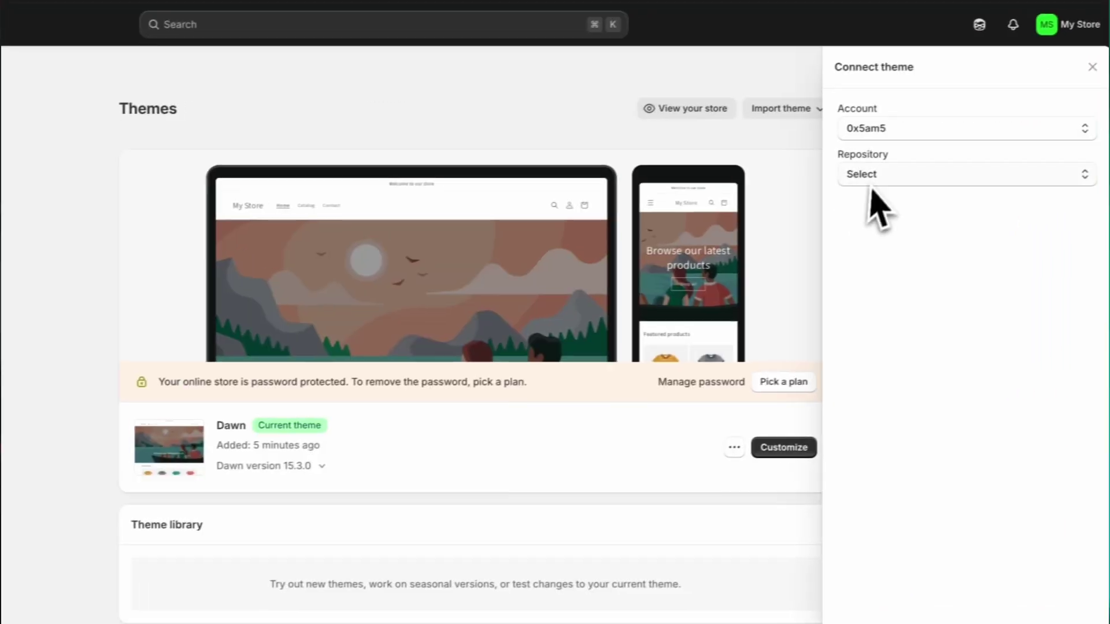
Step: Connect the my-amazing-store repository's main branch as a theme and publish it
{"action": "left_click", "coordinate": [871, 182]}
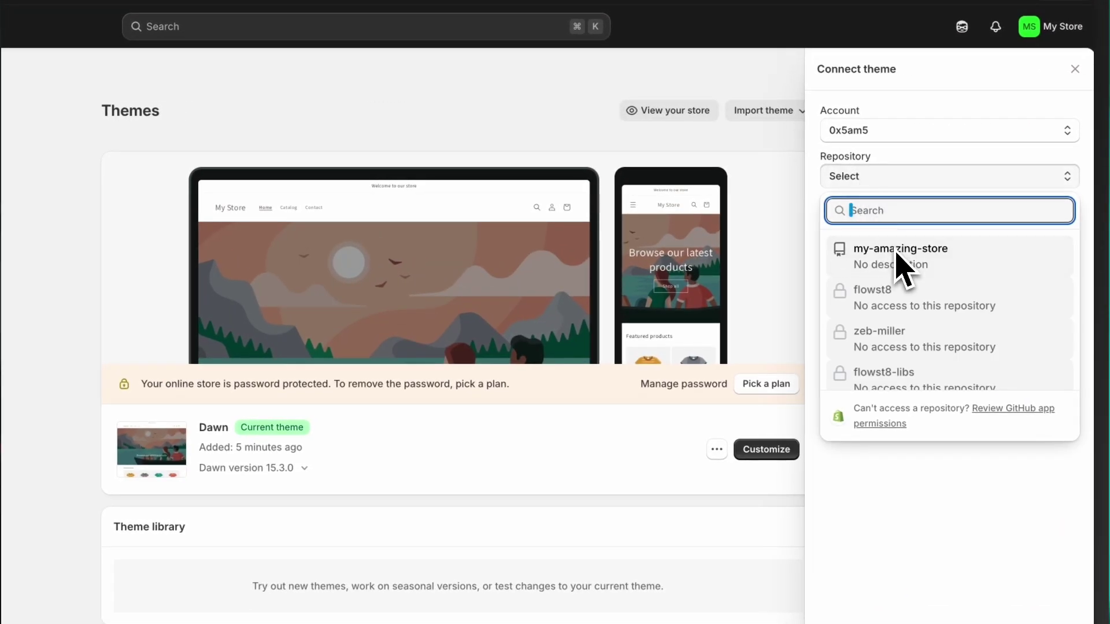
{"action": "left_click", "coordinate": [897, 256]}
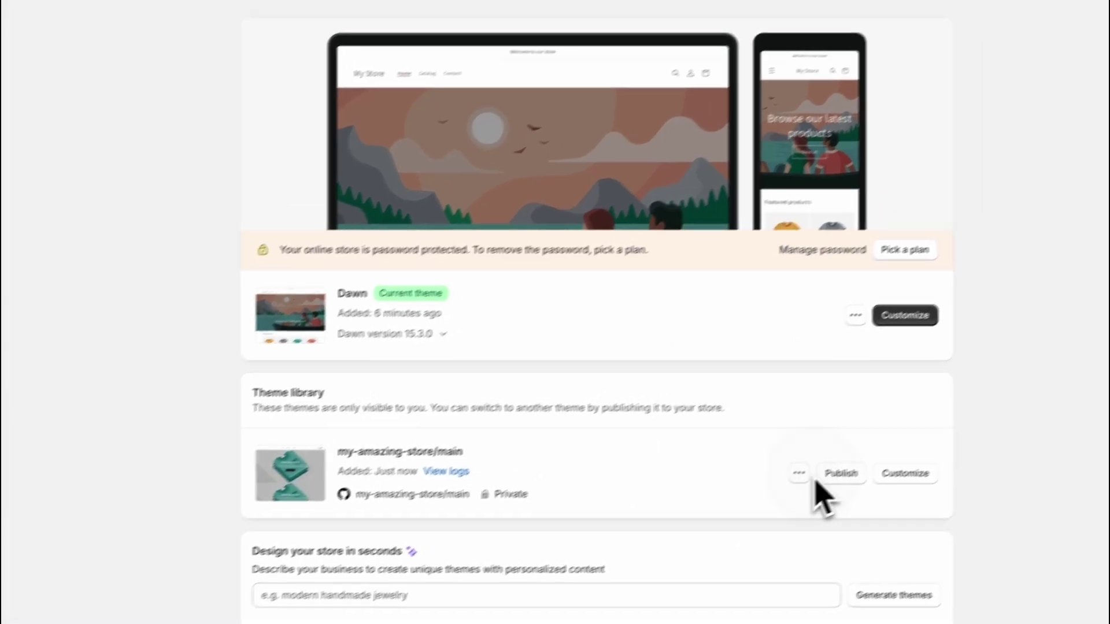
{"action": "left_click", "coordinate": [835, 472]}
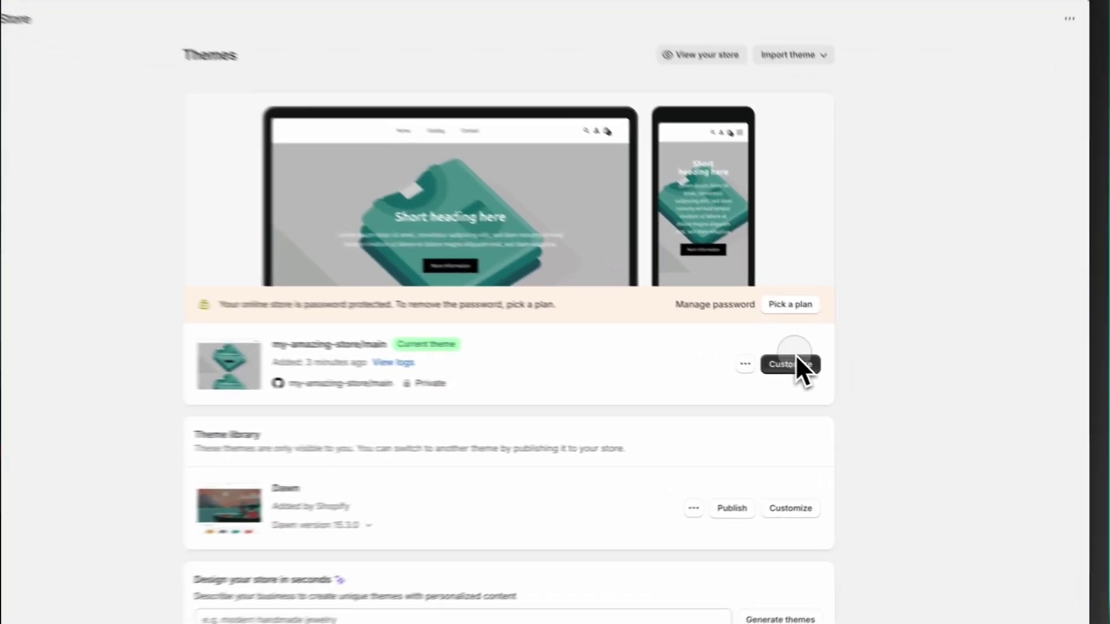
Step: Open the live my-amazing-store/main theme in the editor and scroll through its global theme settings
{"action": "left_click", "coordinate": [845, 380]}
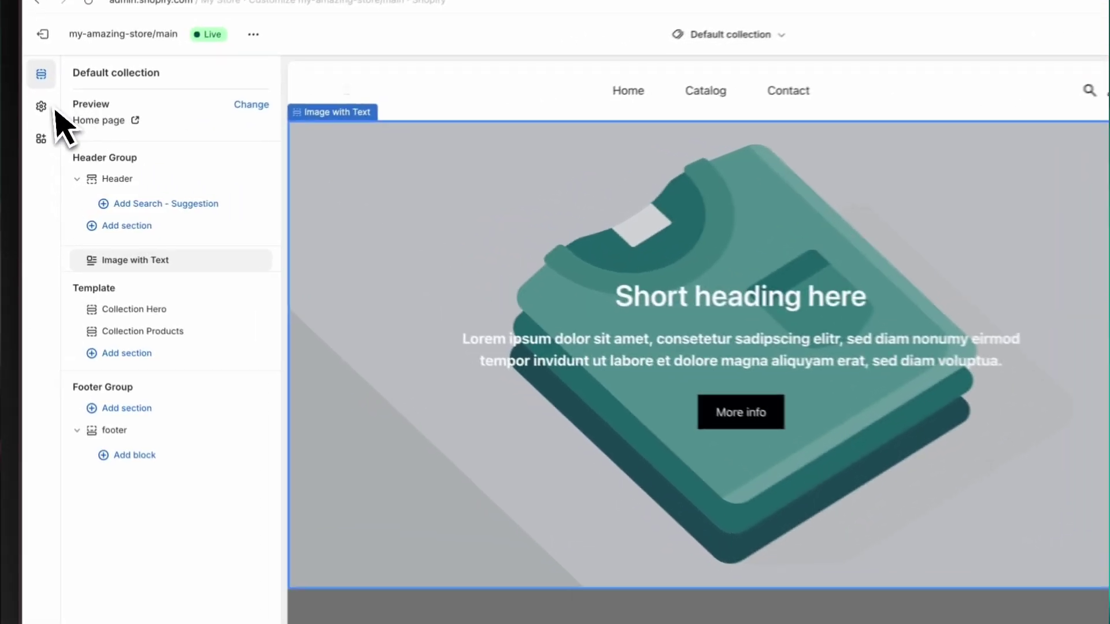
{"action": "left_click", "coordinate": [42, 108]}
{"action": "scroll", "coordinate": [240, 393], "scroll_direction": "down", "scroll_amount": 7}
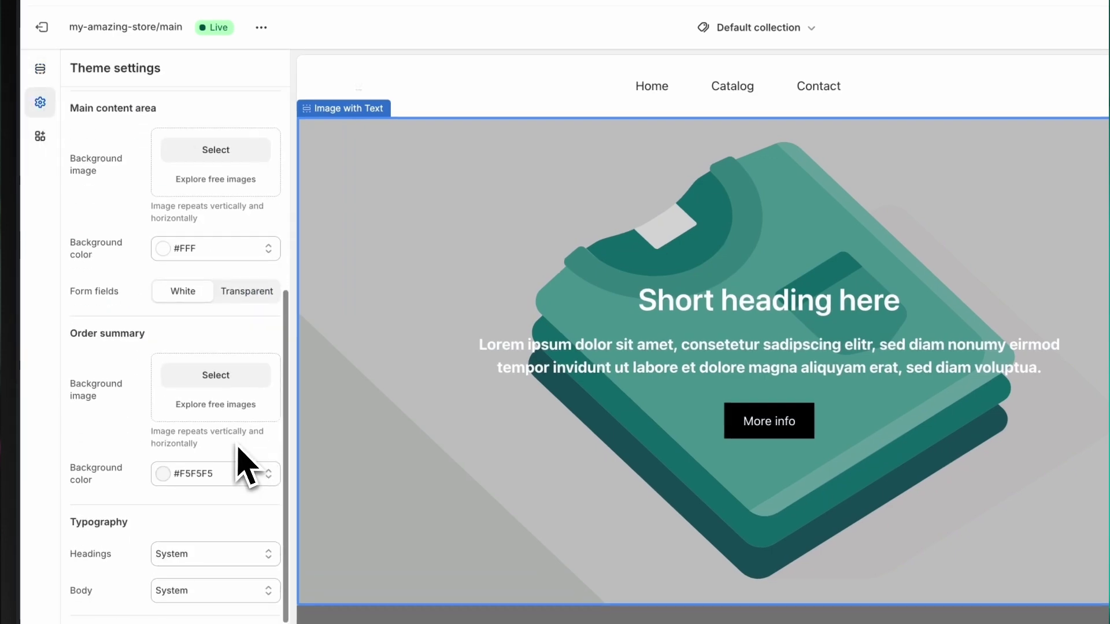
{"action": "scroll", "coordinate": [245, 466], "scroll_direction": "down", "scroll_amount": 3}
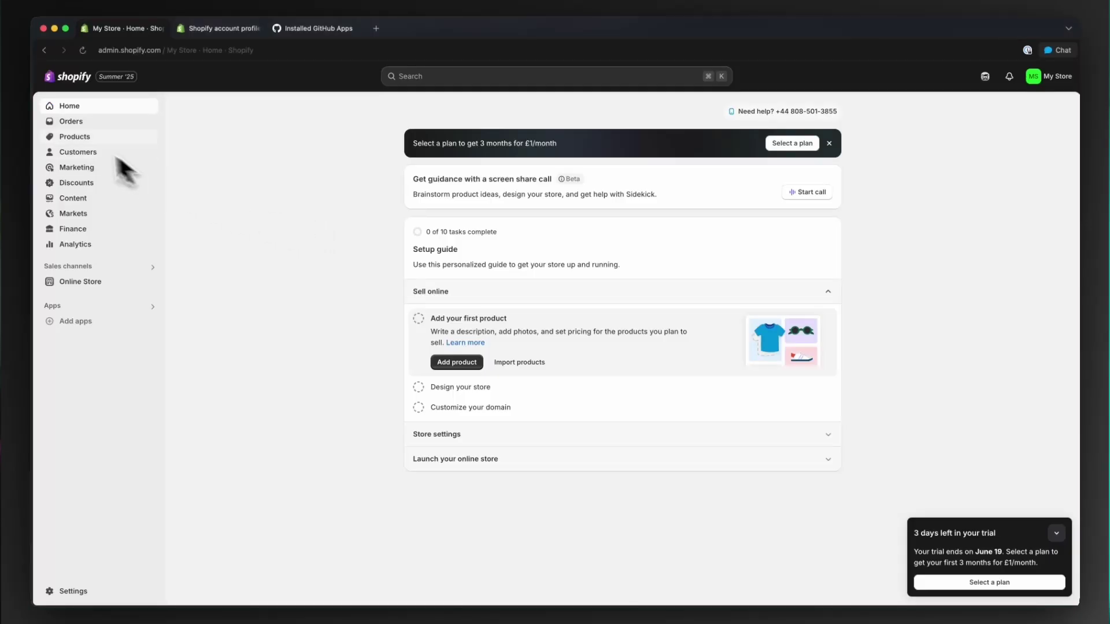
Step: Start a new product in Products, select its Title field, then go to Collections
{"action": "left_click", "coordinate": [75, 137]}
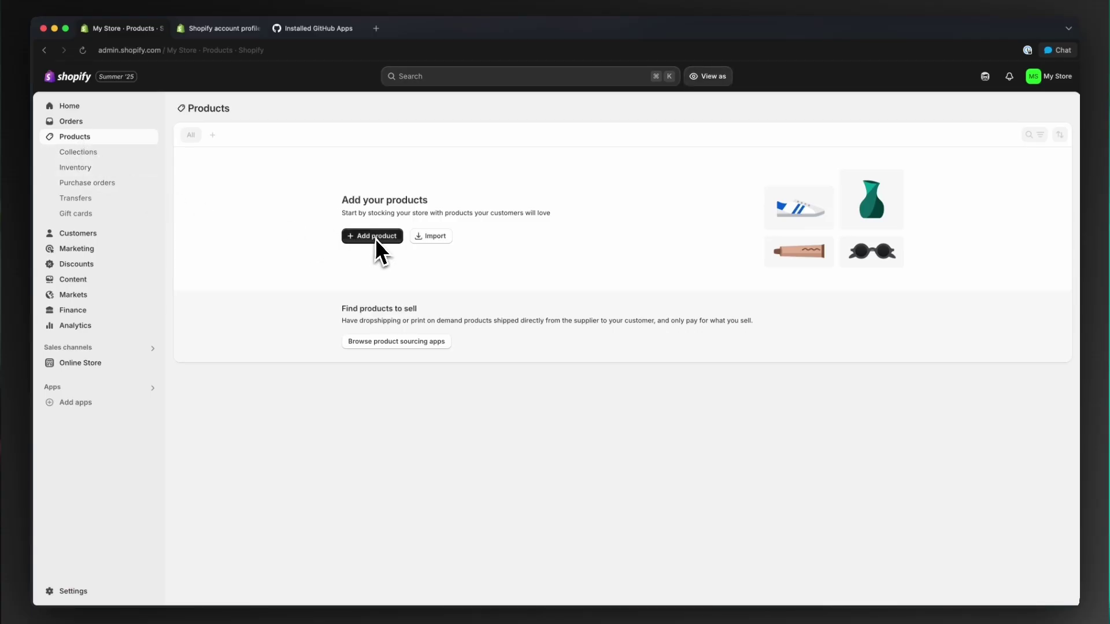
{"action": "left_click", "coordinate": [375, 237]}
{"action": "left_click", "coordinate": [447, 160]}
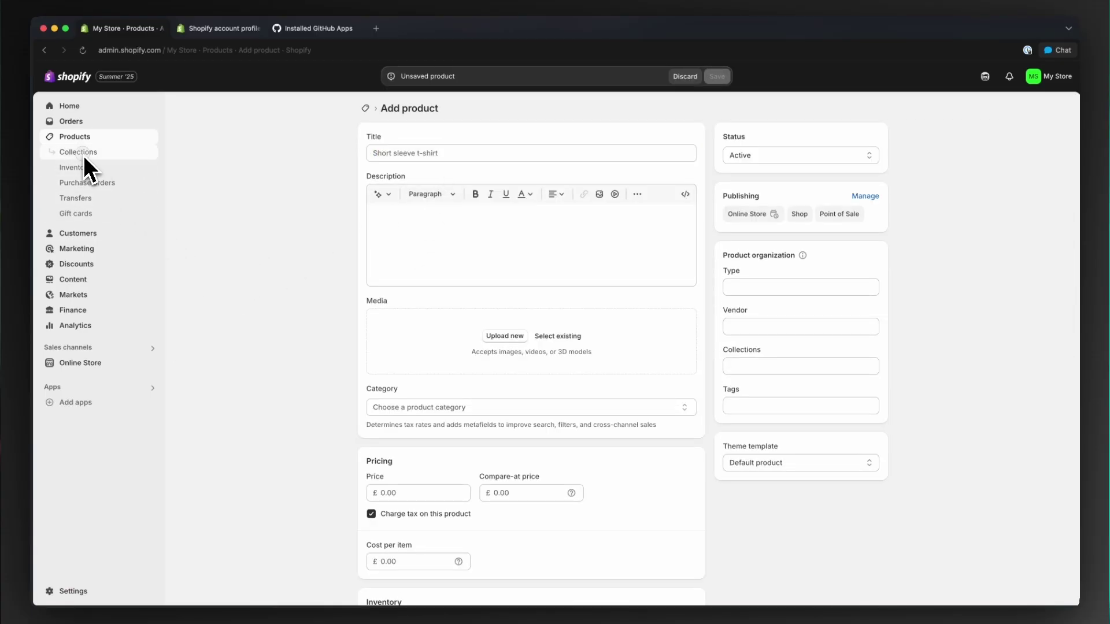
{"action": "left_click", "coordinate": [86, 156]}
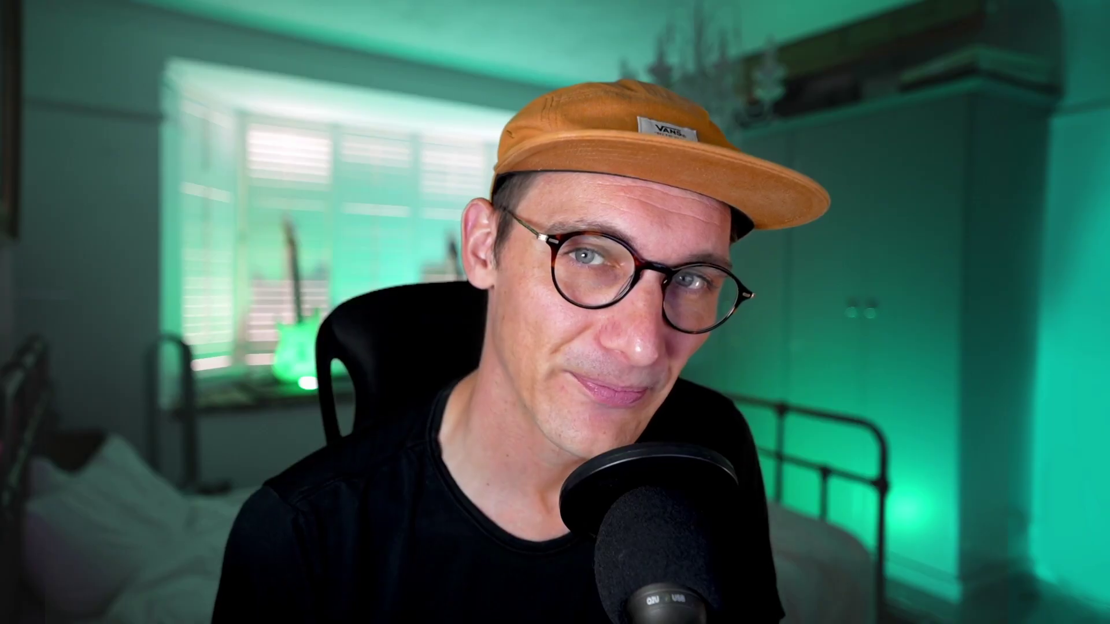